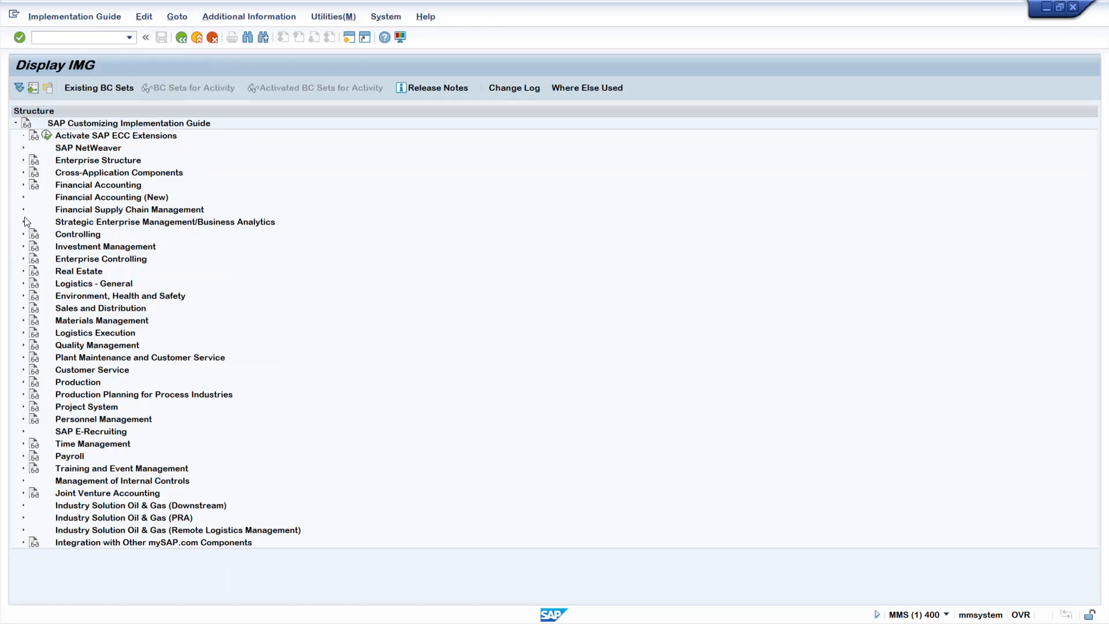
- Expand Enterprise Structure, Definition and its Sales and Distribution node in the implementation guide
click(24, 161)
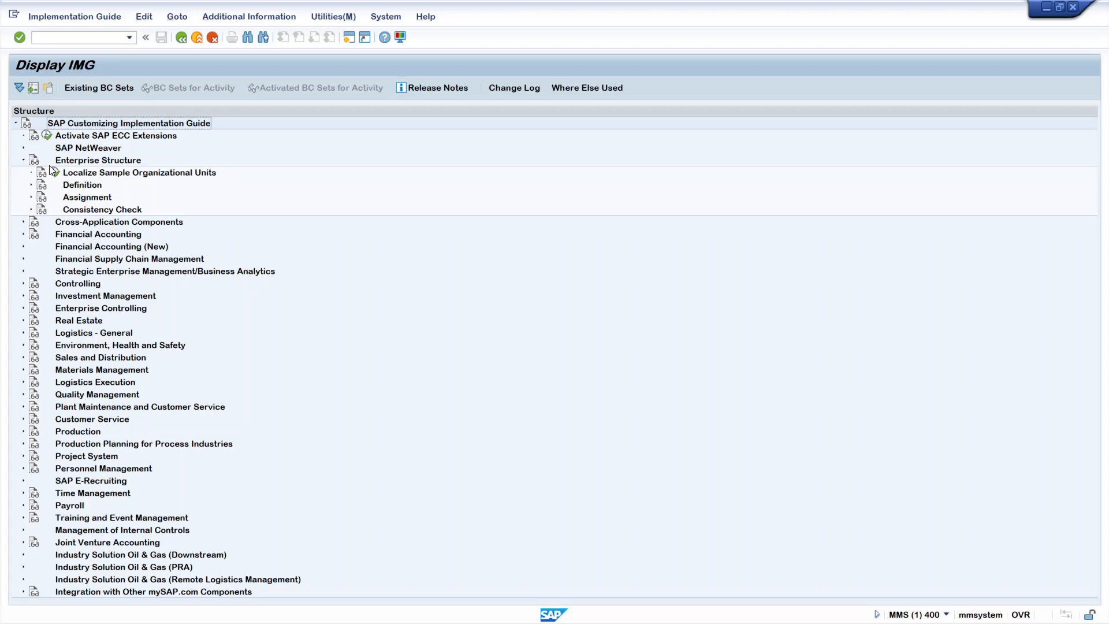
click(106, 162)
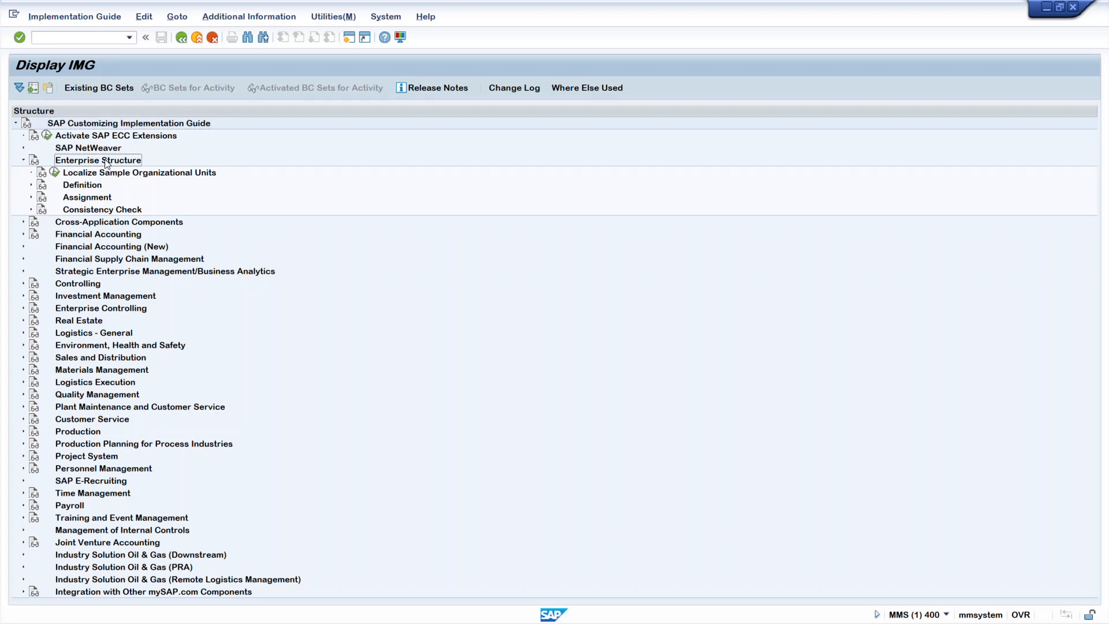
click(82, 188)
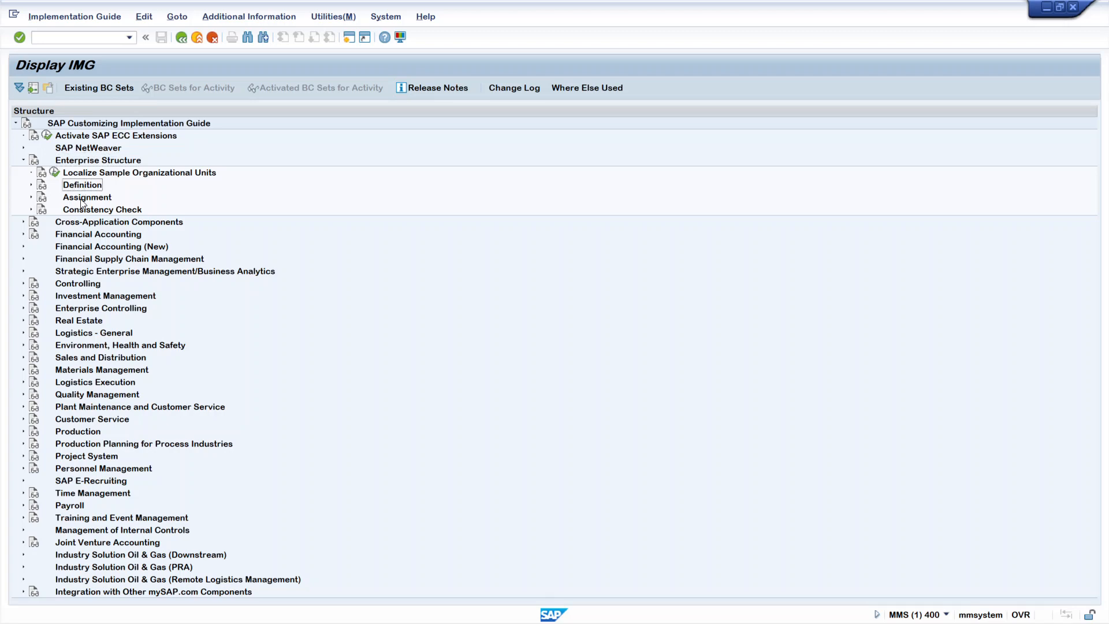
click(81, 200)
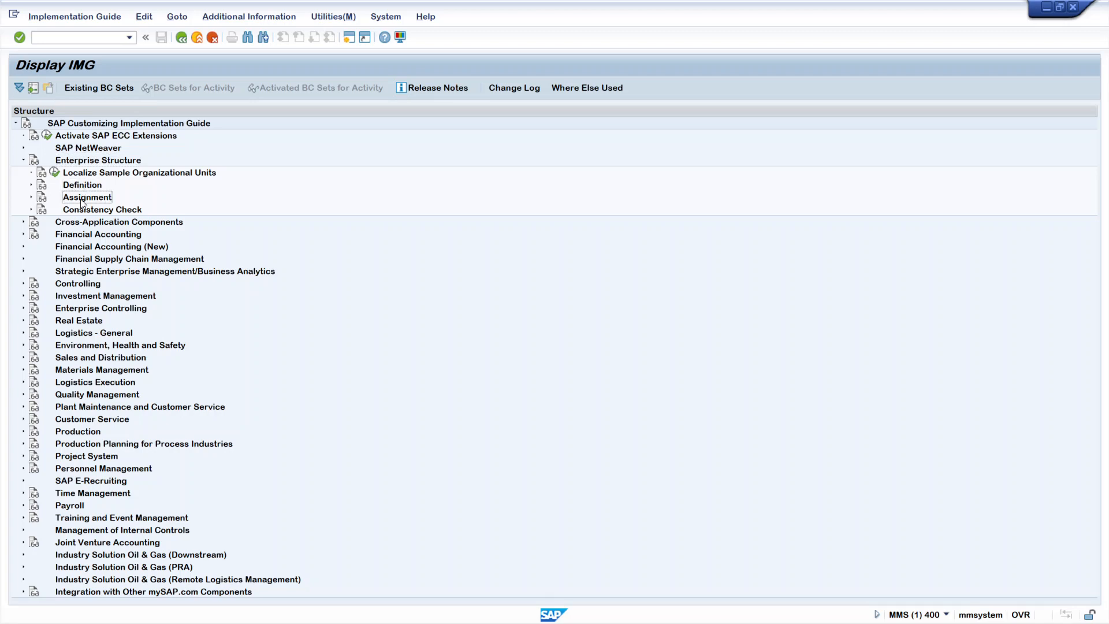
click(31, 186)
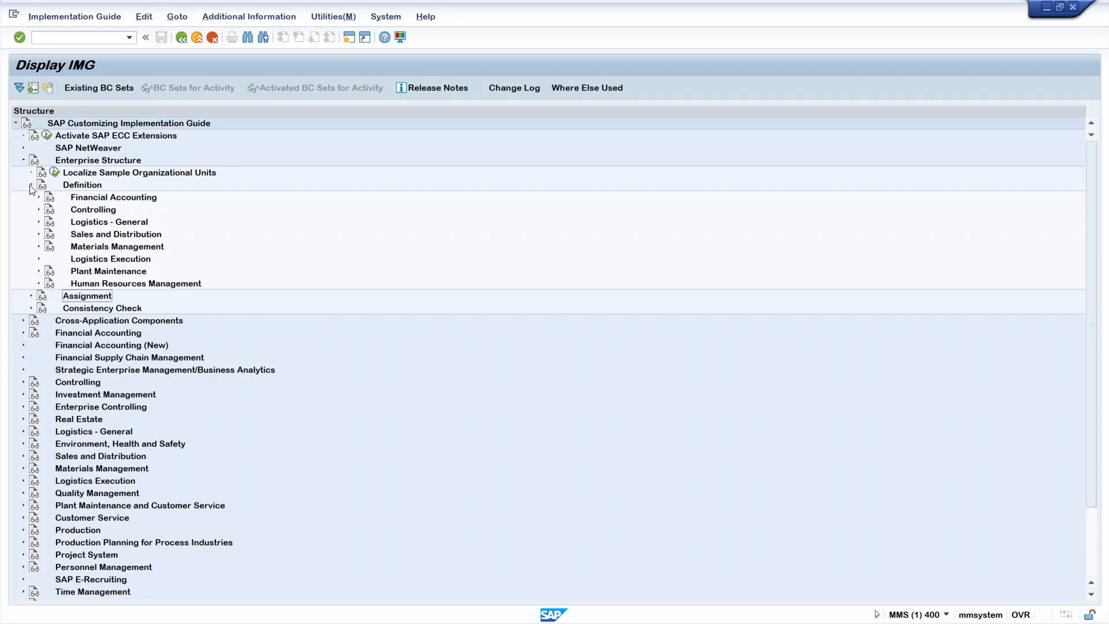
click(73, 187)
click(39, 235)
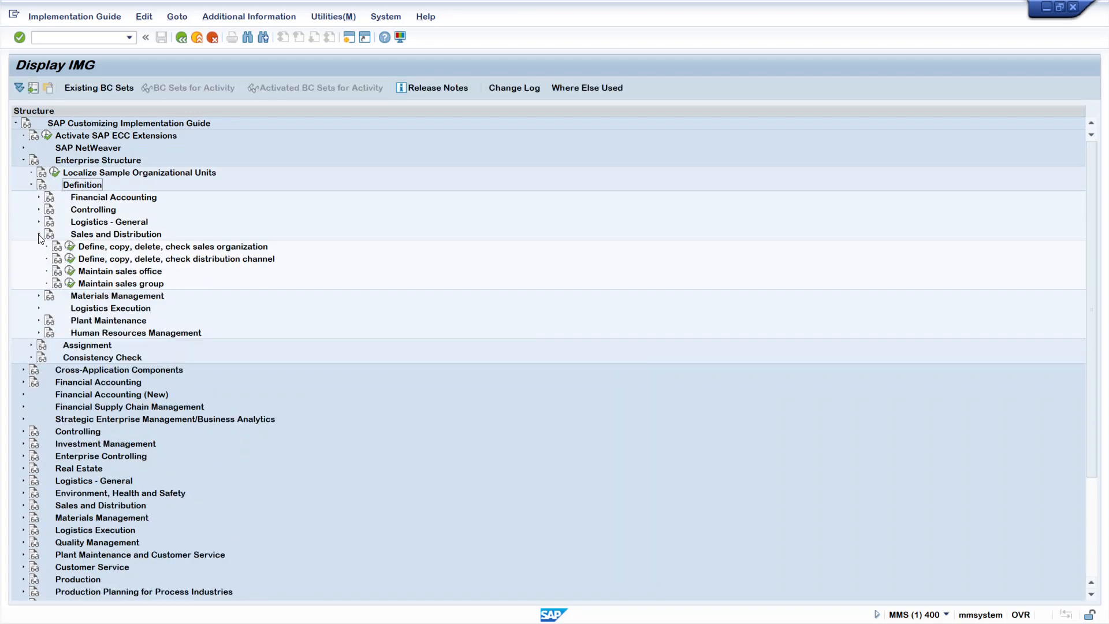
- Highlight the path Enterprise Structure, Definition, Sales and Distribution, down to "Define, copy, delete, check sales organization"
click(81, 163)
click(82, 186)
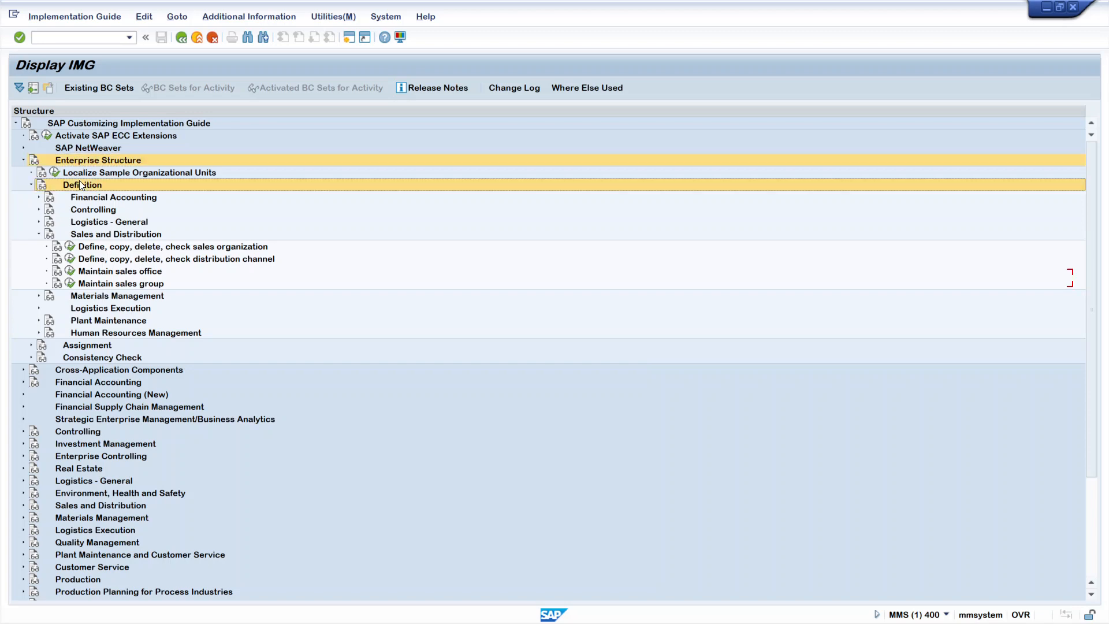
click(97, 235)
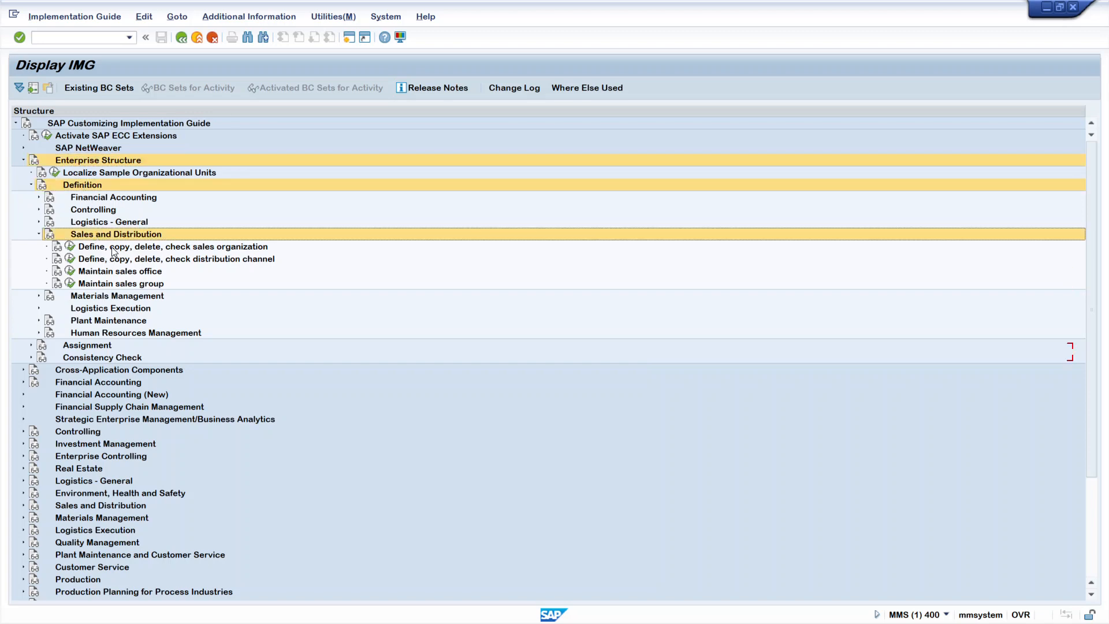
click(115, 250)
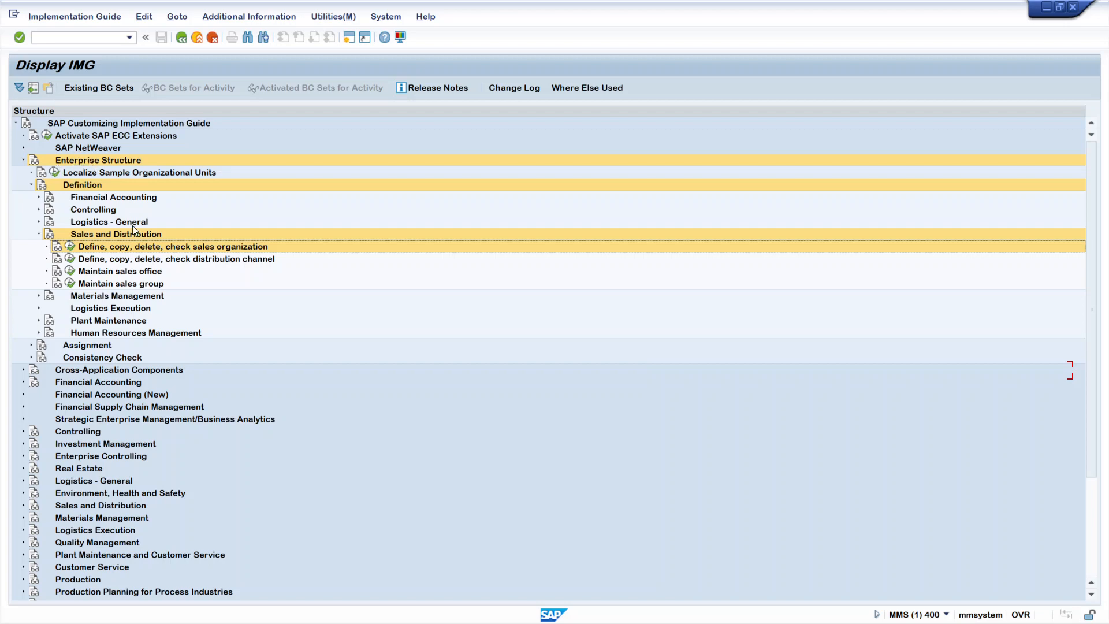
- Display the IMG Activity keys as additional information in the structure tree and widen that column
click(249, 16)
mouse_move(229, 40)
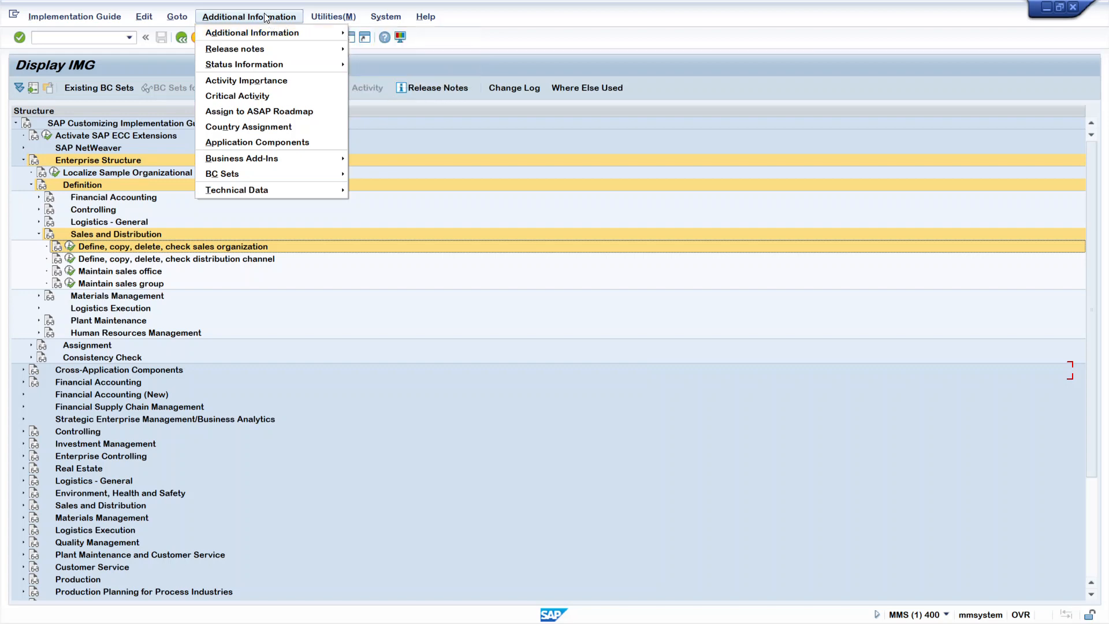
mouse_move(383, 47)
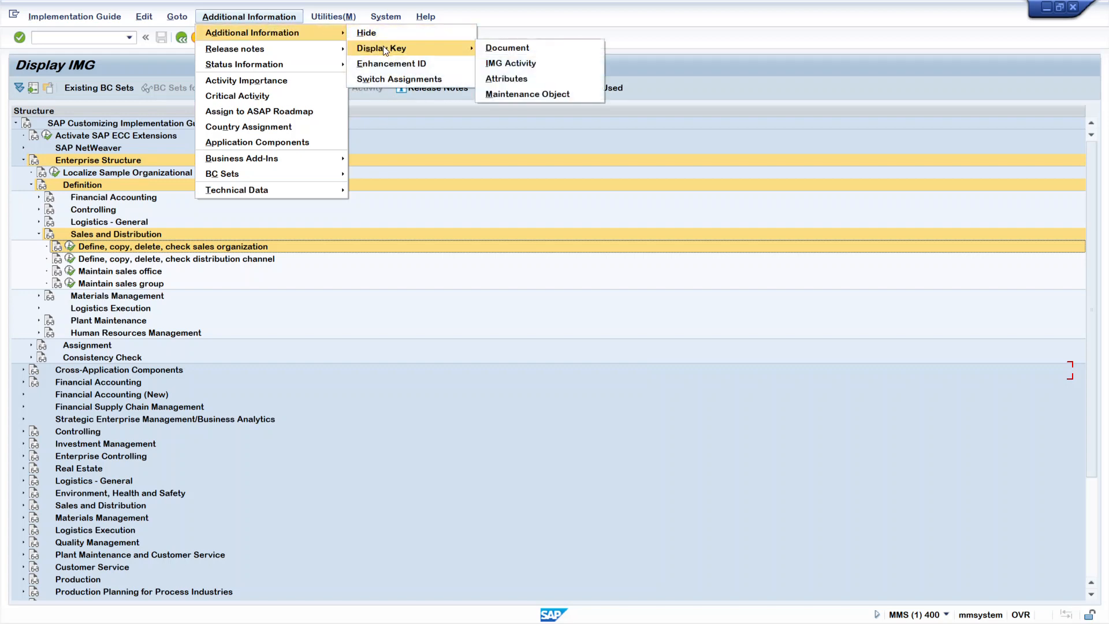
click(549, 63)
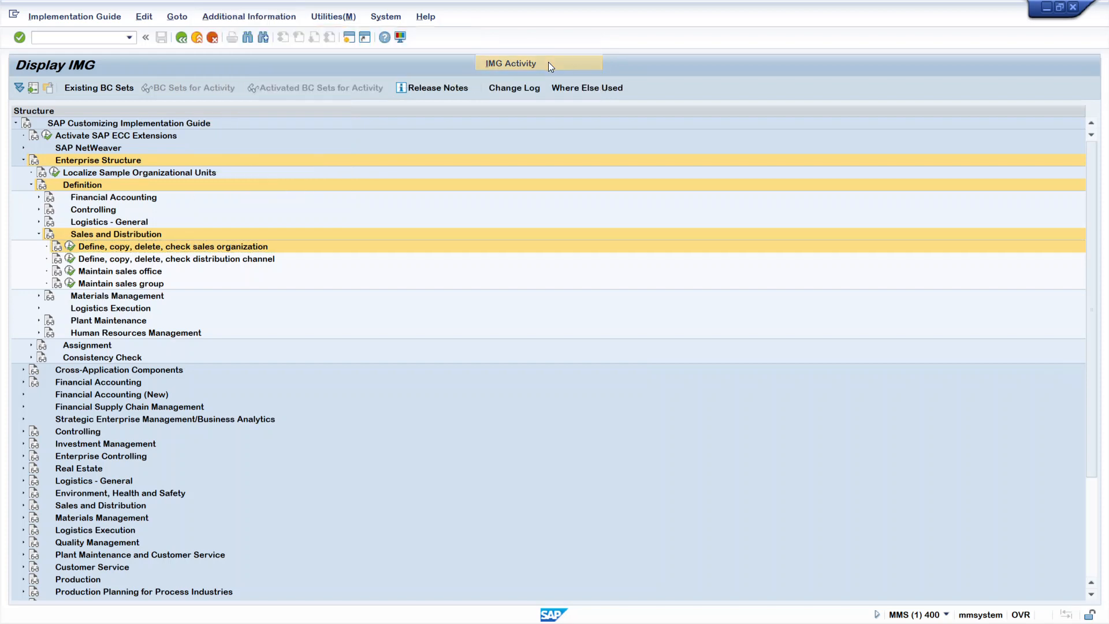
drag(538, 109, 648, 110)
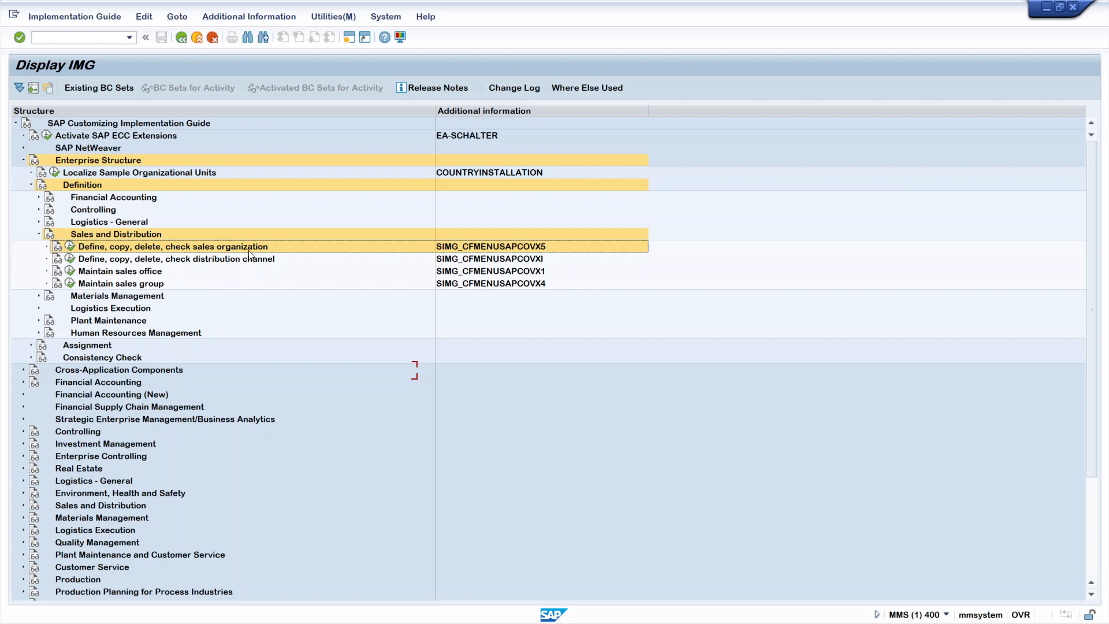
- Execute the sales organization customizing activity and choose Define Sales Organization
click(70, 246)
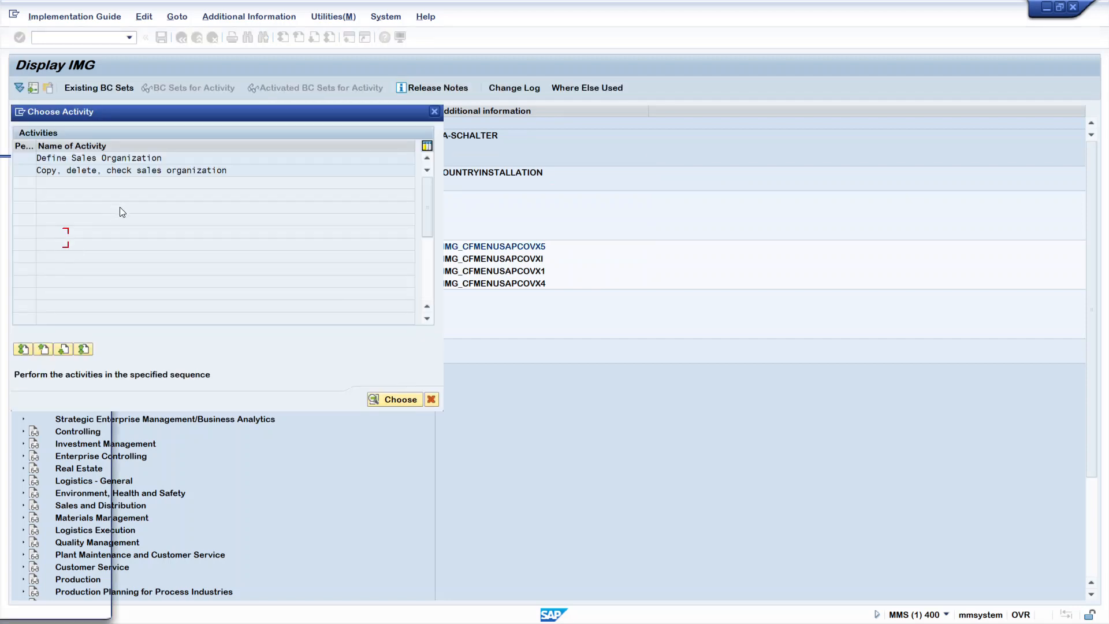
double_click(88, 161)
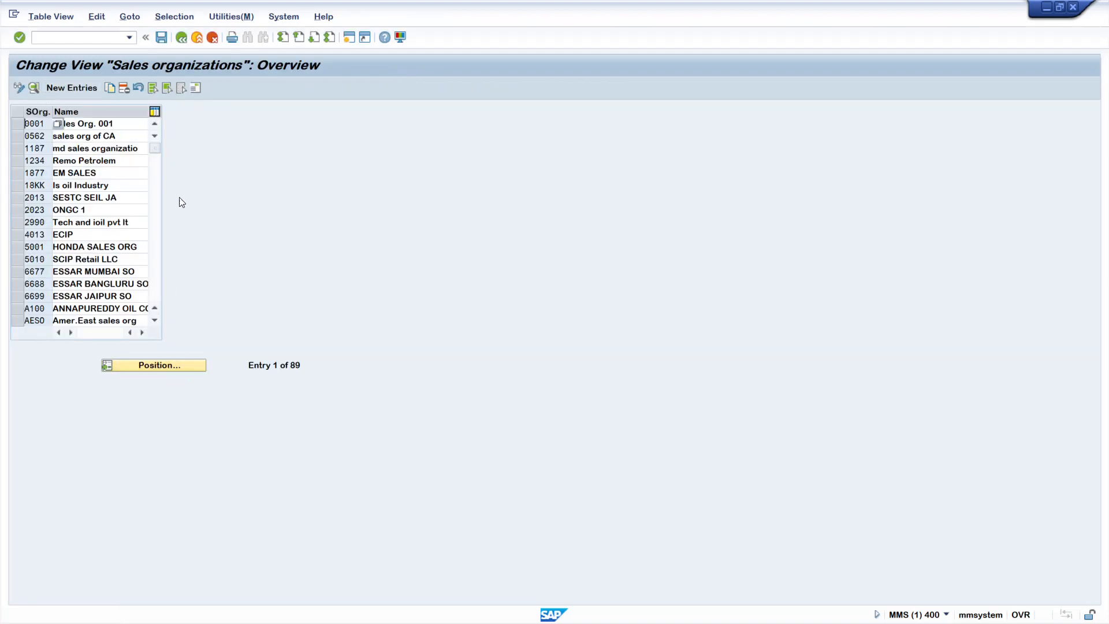
- Open transaction OVX5 in a new session and view the locked sales organization data in display mode
click(105, 41)
text(/oOVX5)
key(Return)
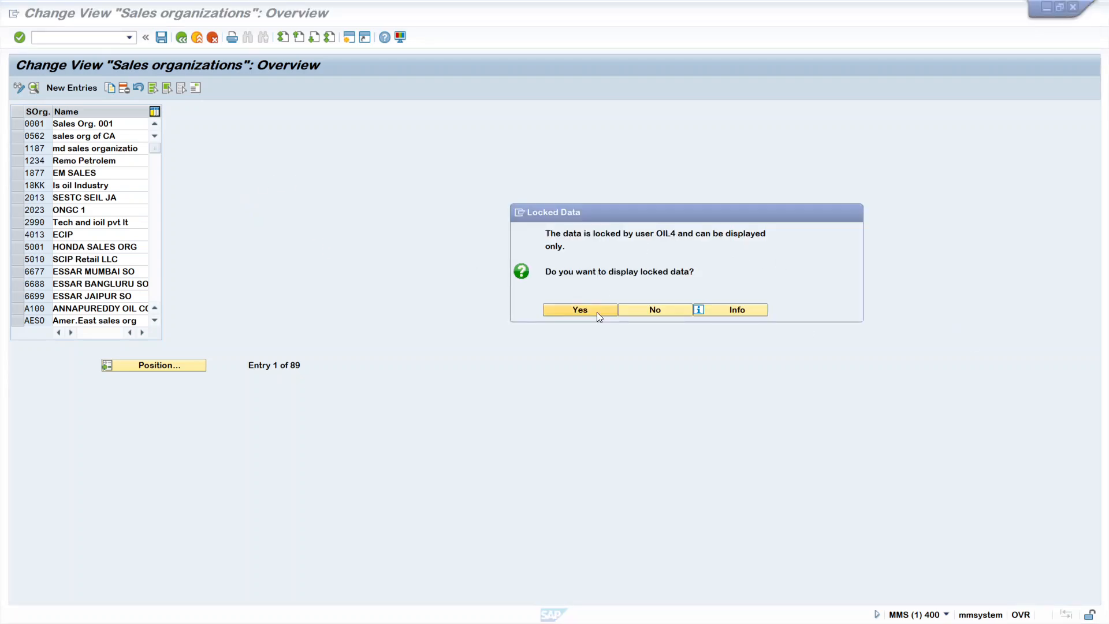
click(597, 312)
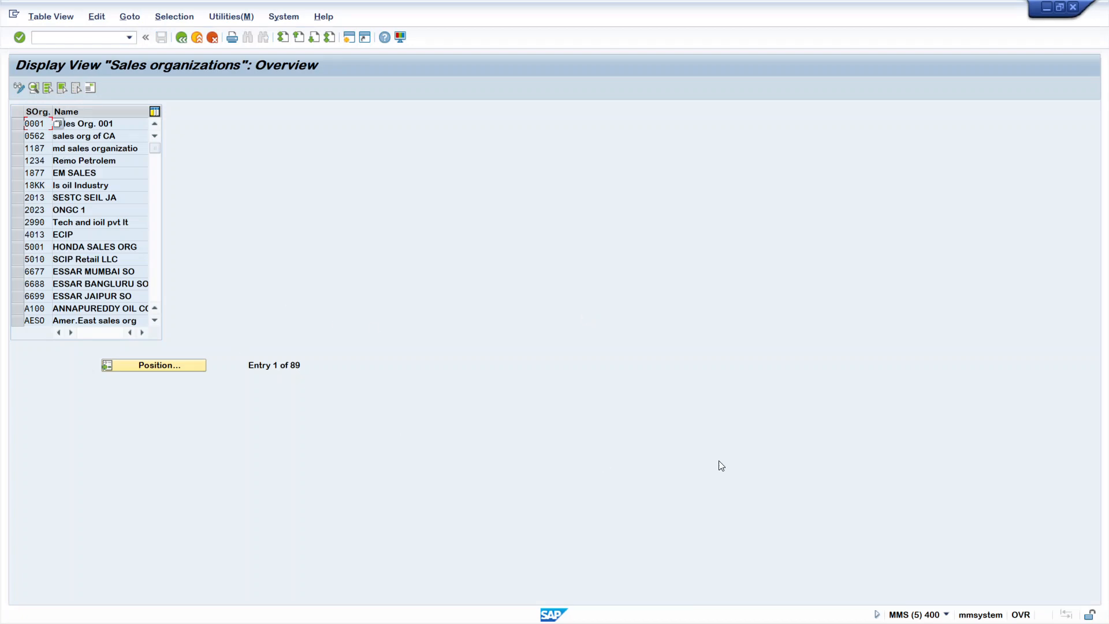
- Show the transaction code in the status bar of the OVX5 session, and return to the editable sales organizations overview
click(945, 615)
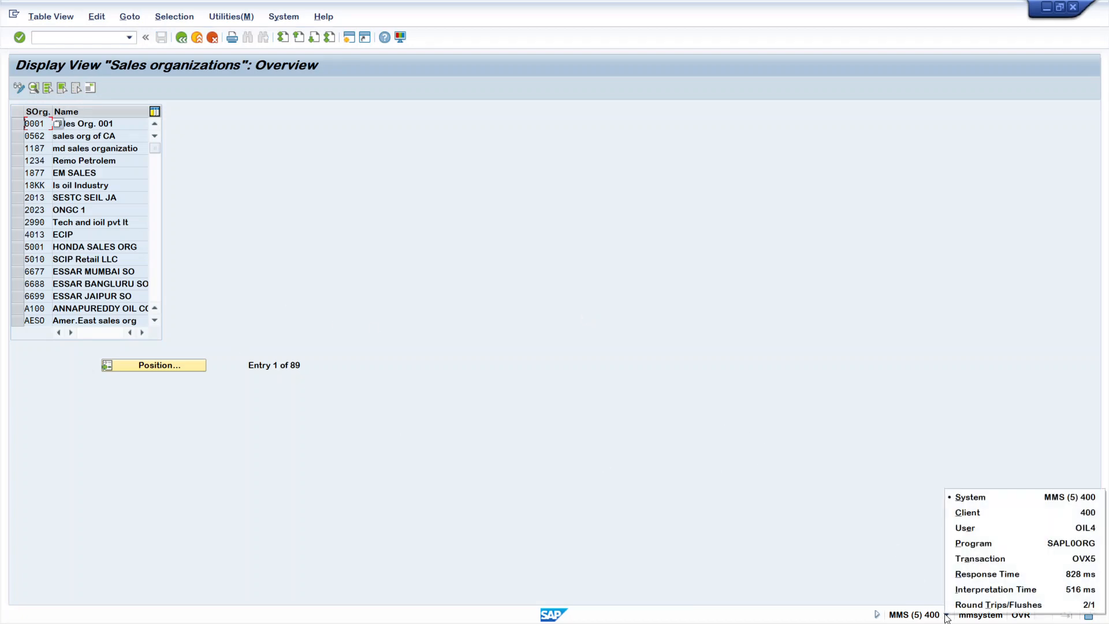
click(1064, 557)
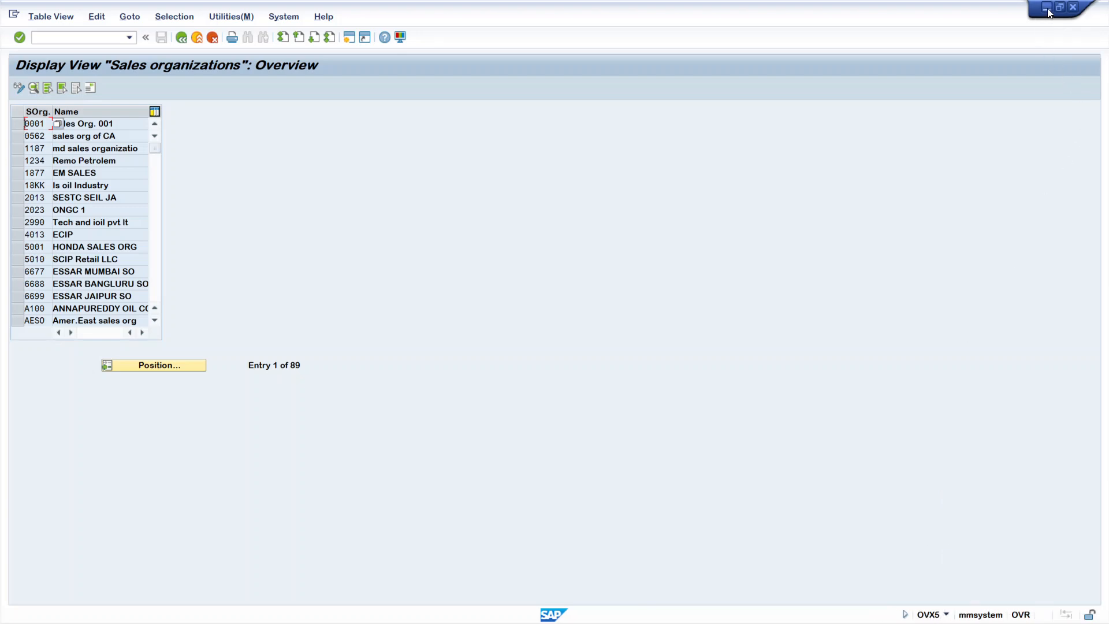
key(ctrl+F1)
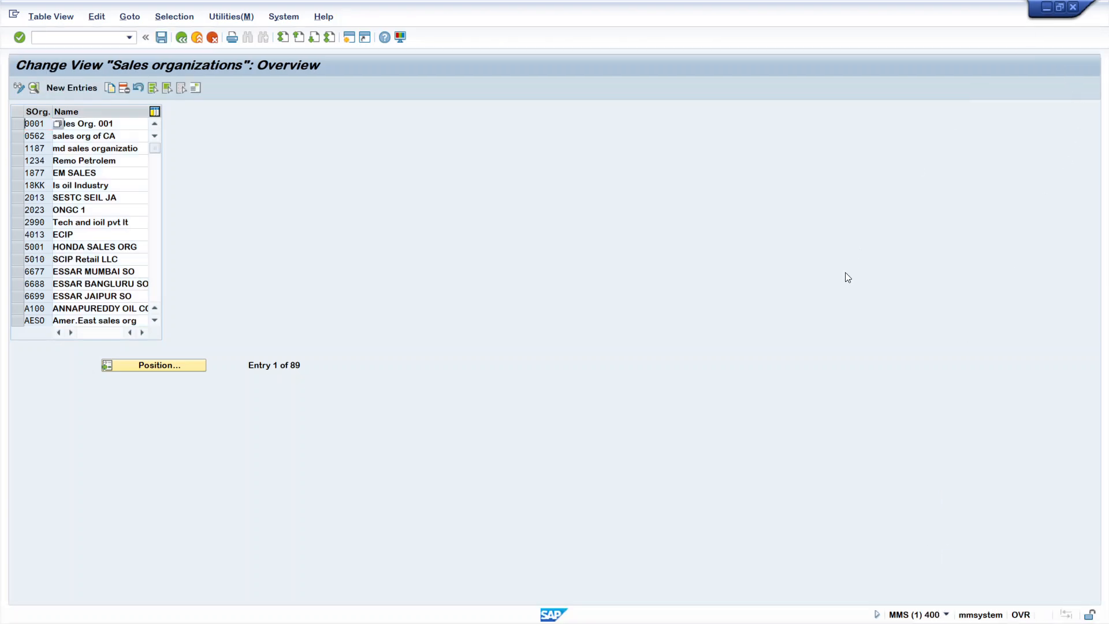
- Show the transaction code in the status bar of the session with the editable sales organizations overview
click(945, 614)
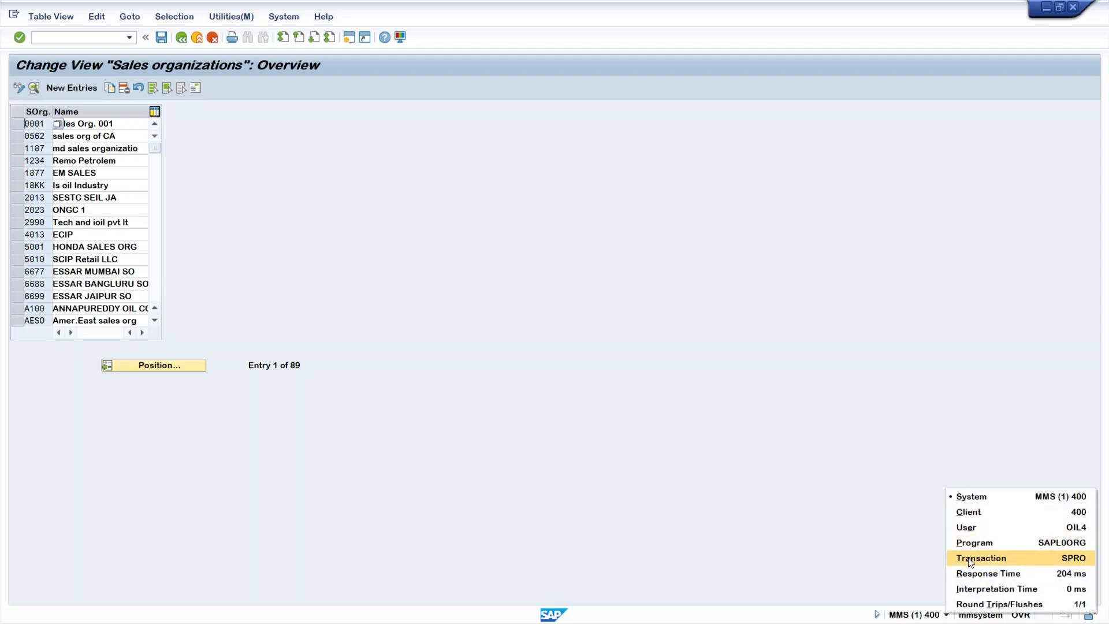
click(1013, 559)
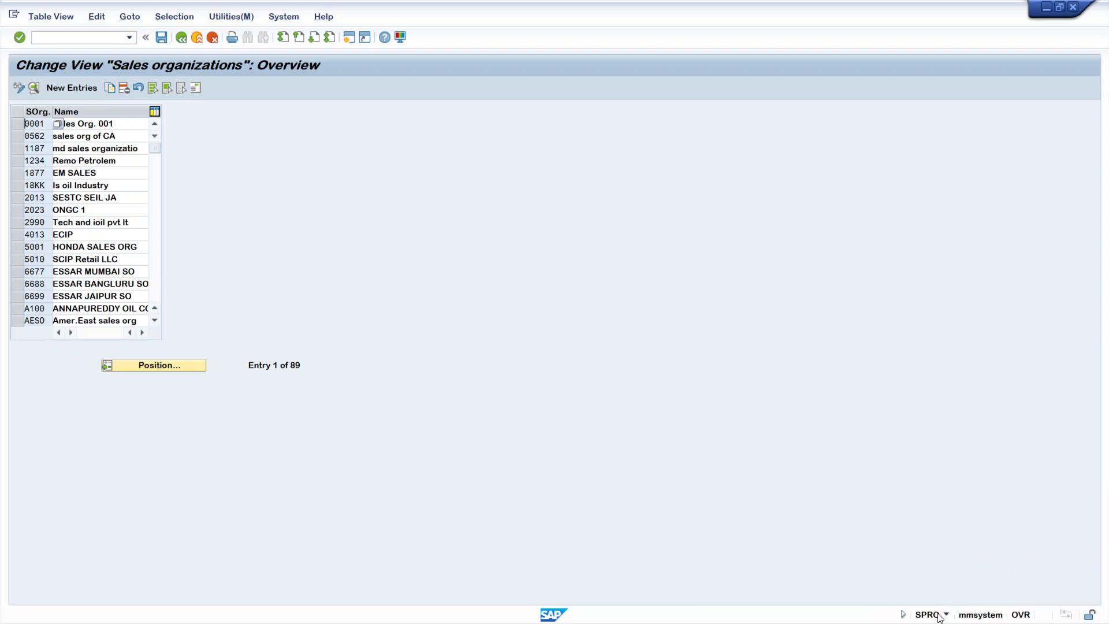
click(1044, 8)
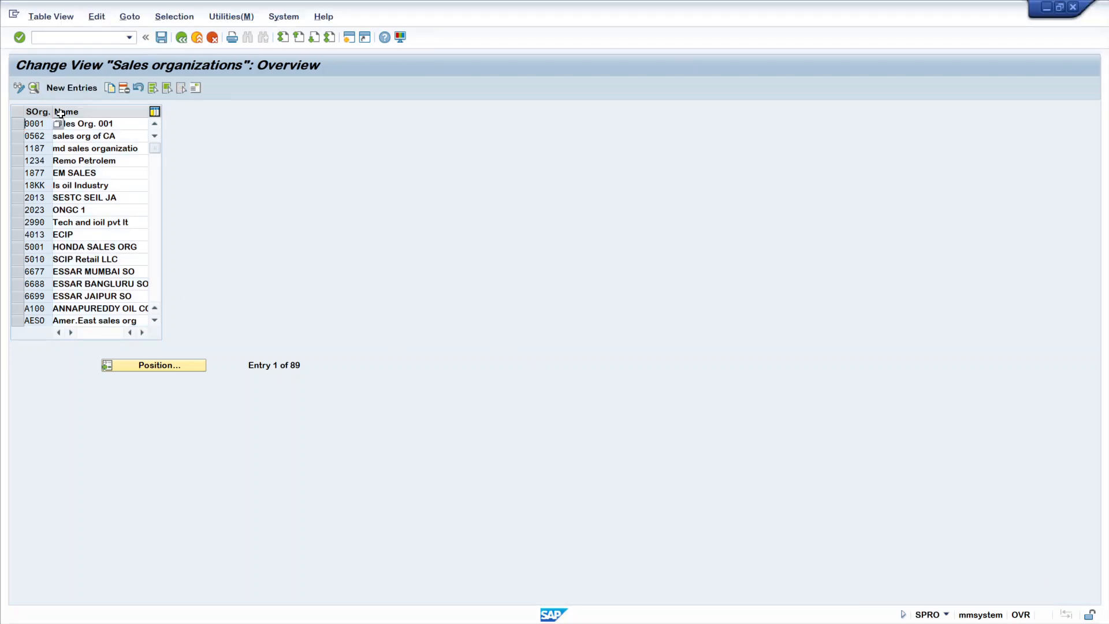
- Add a new sales organization entry with the code KKRW and the name "KKR West Sales Org"
click(77, 90)
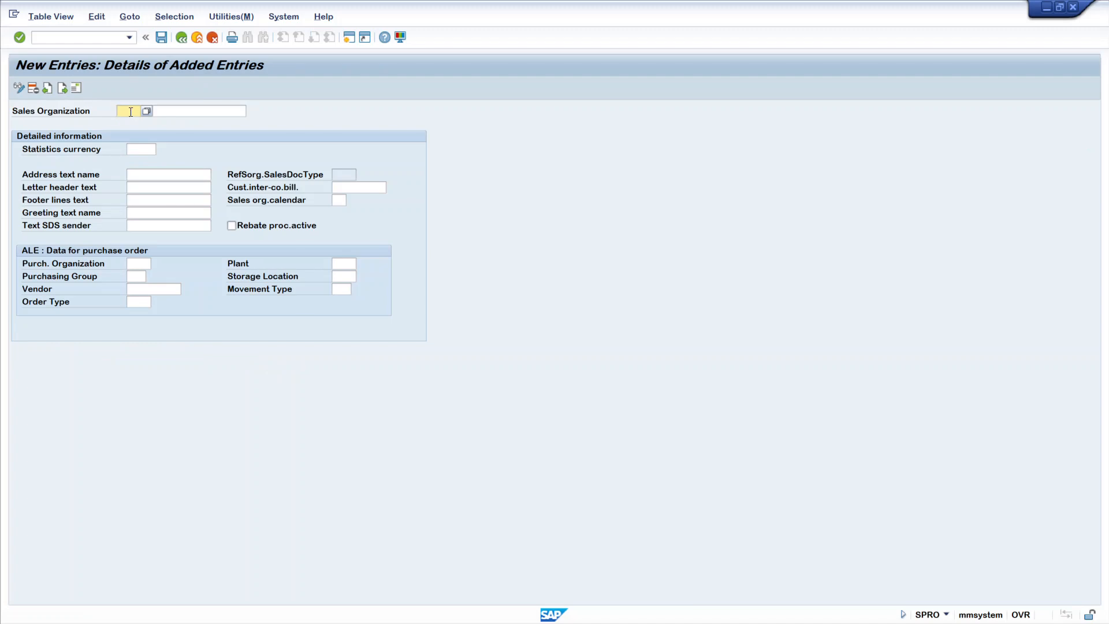
text(KKRW)
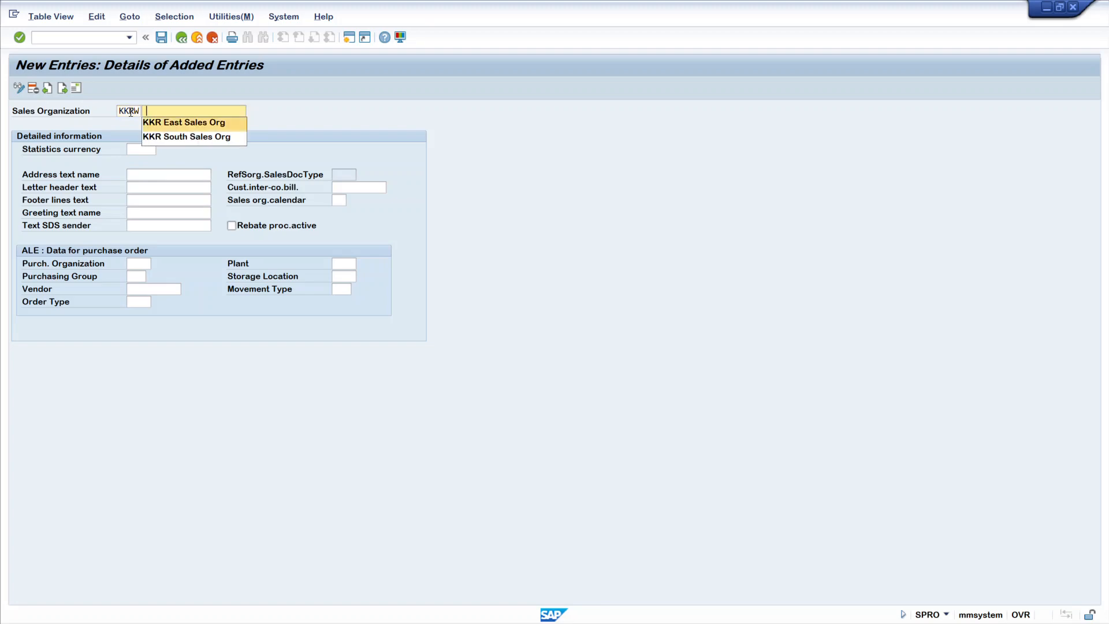
key(Return)
drag(188, 109, 165, 110)
click(166, 110)
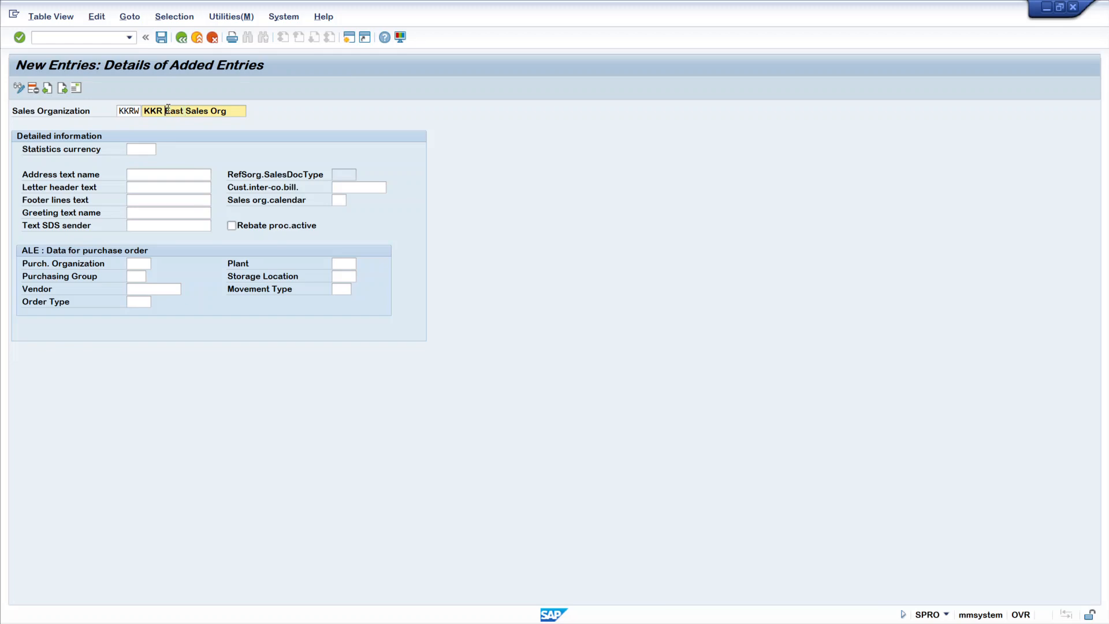
key(Delete)
text(West Sales Or)
- Set the statistics currency of sales organization KKRW to INR and confirm the entry
click(143, 148)
text(INR)
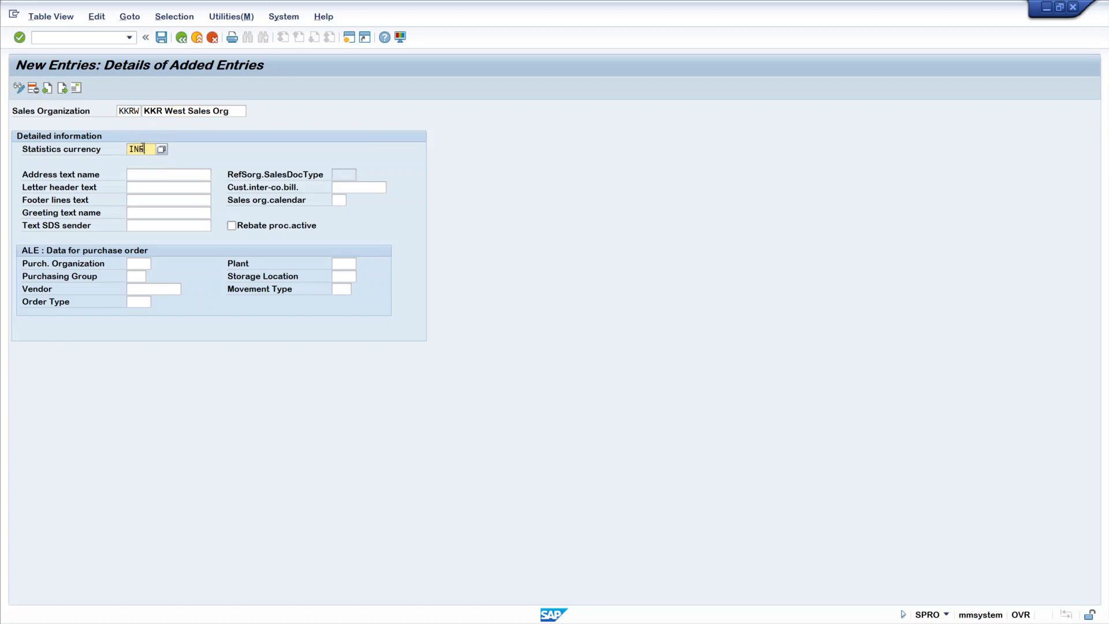
key(Return)
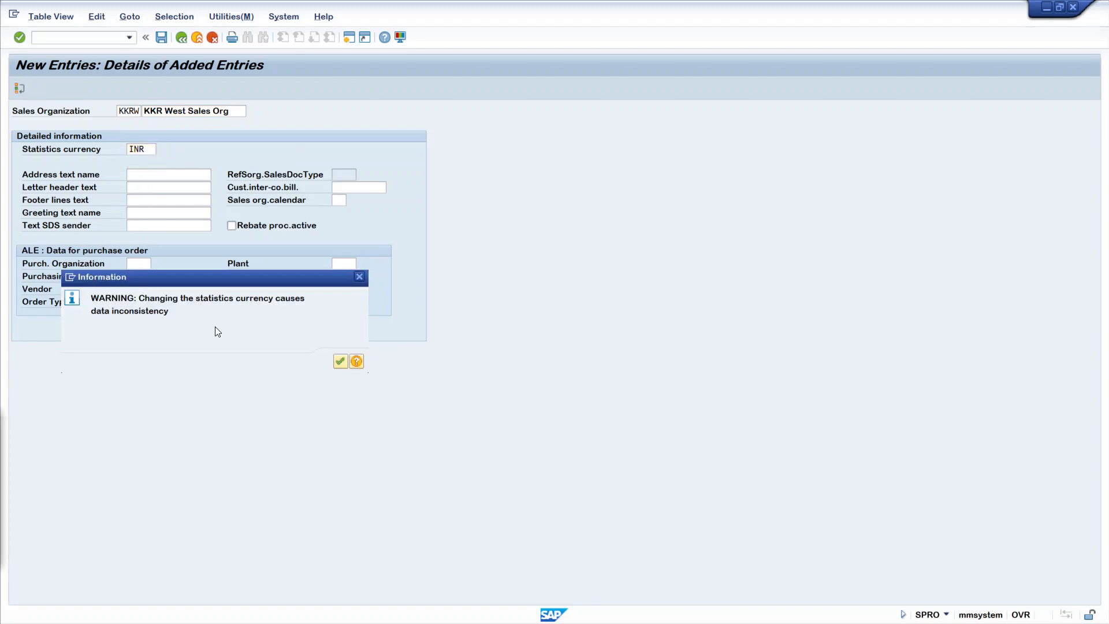
click(338, 362)
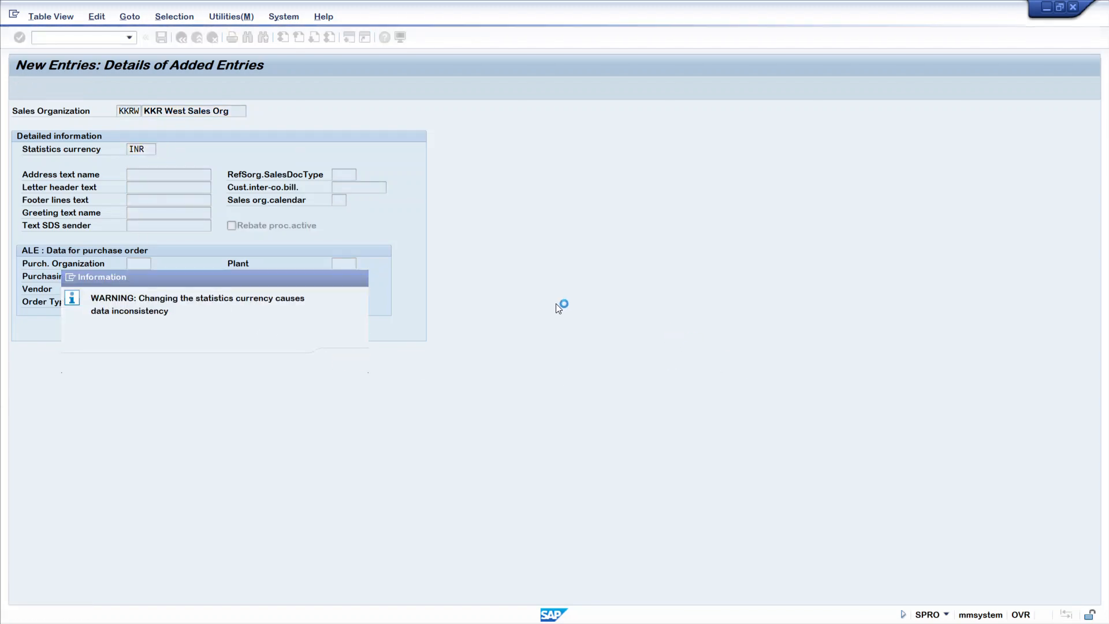
- Open the address of sales organization KKRW and enter "KKR West Sales Org" as its name
click(78, 87)
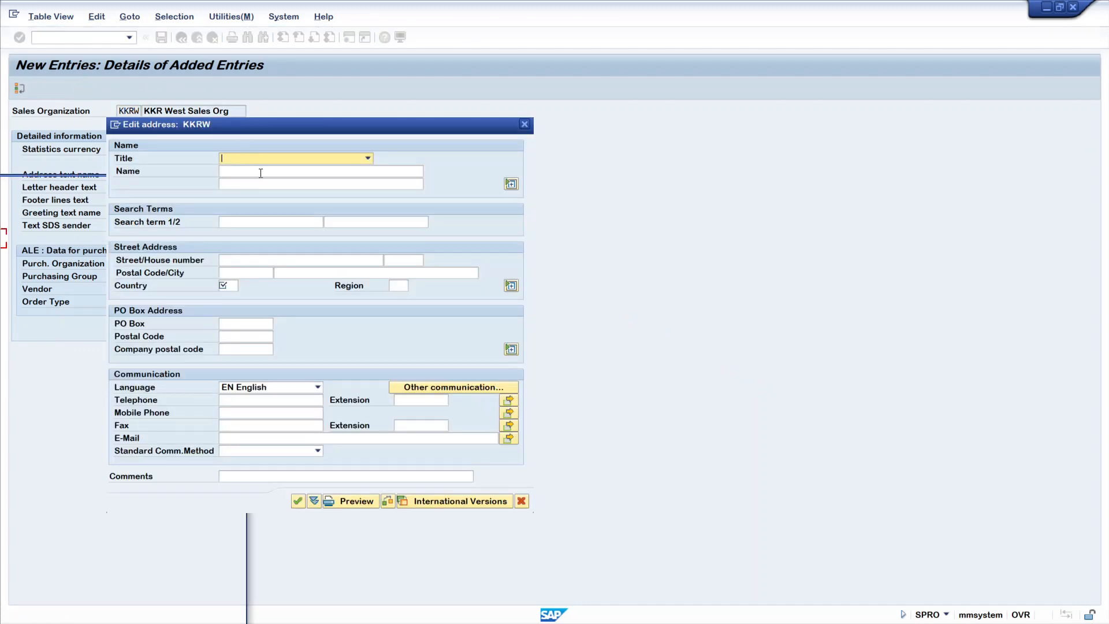
click(260, 172)
click(262, 179)
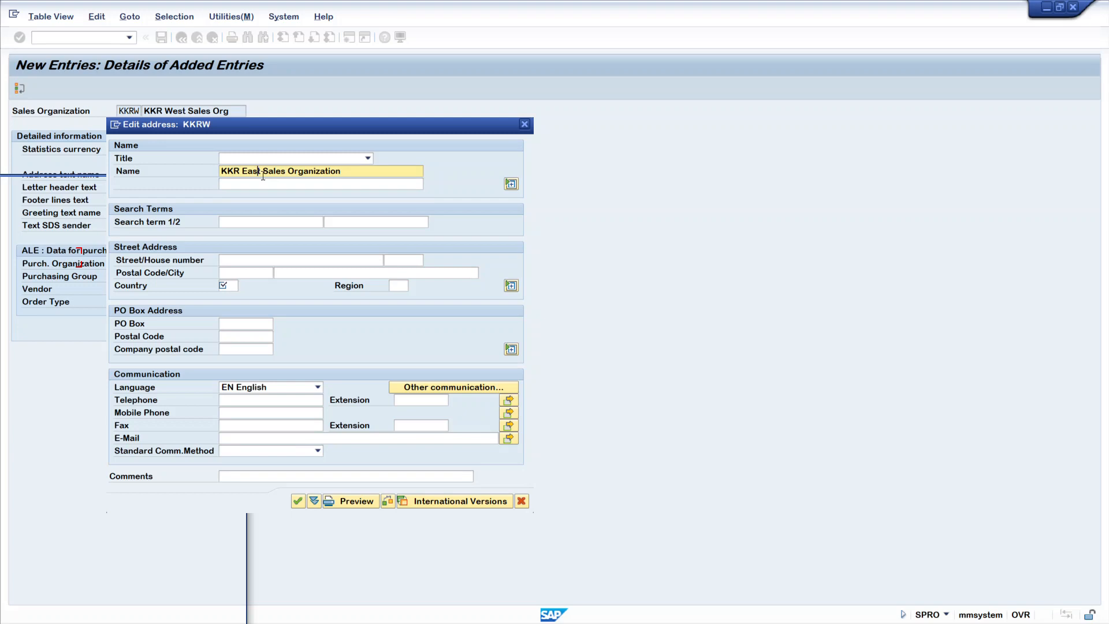
key(BackSpace)
key(BackSpace)
key(BackSpace)
key(BackSpace)
key(BackSpace)
text(Wst Sales)
key(BackSpace)
key(BackSpace)
key(BackSpace)
key(BackSpace)
key(BackSpace)
key(BackSpace)
key(BackSpace)
key(BackSpace)
key(BackSpace)
text(est Sales Org)
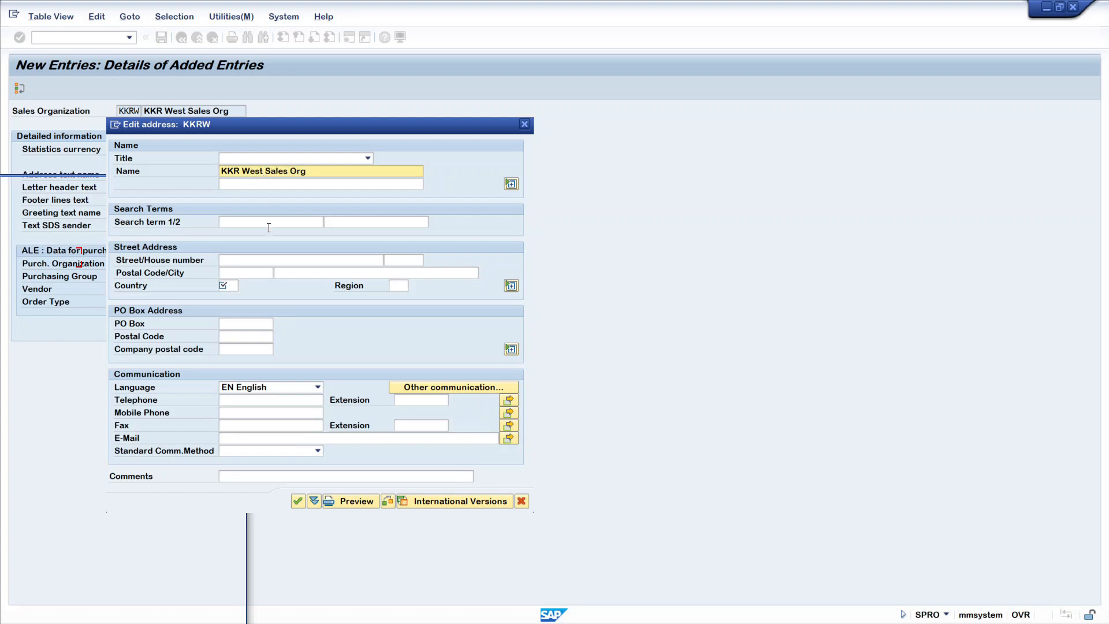
- Enter search term KKRW and country IN in the sales organization's address and accept the address
click(268, 222)
text(KKRW)
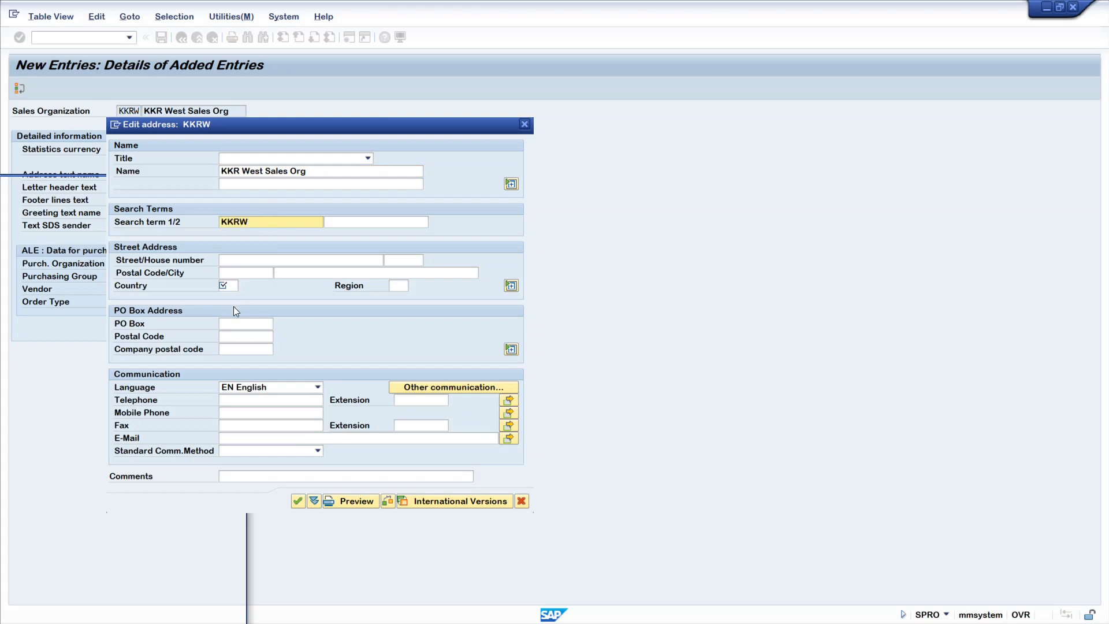
click(229, 287)
text(IN)
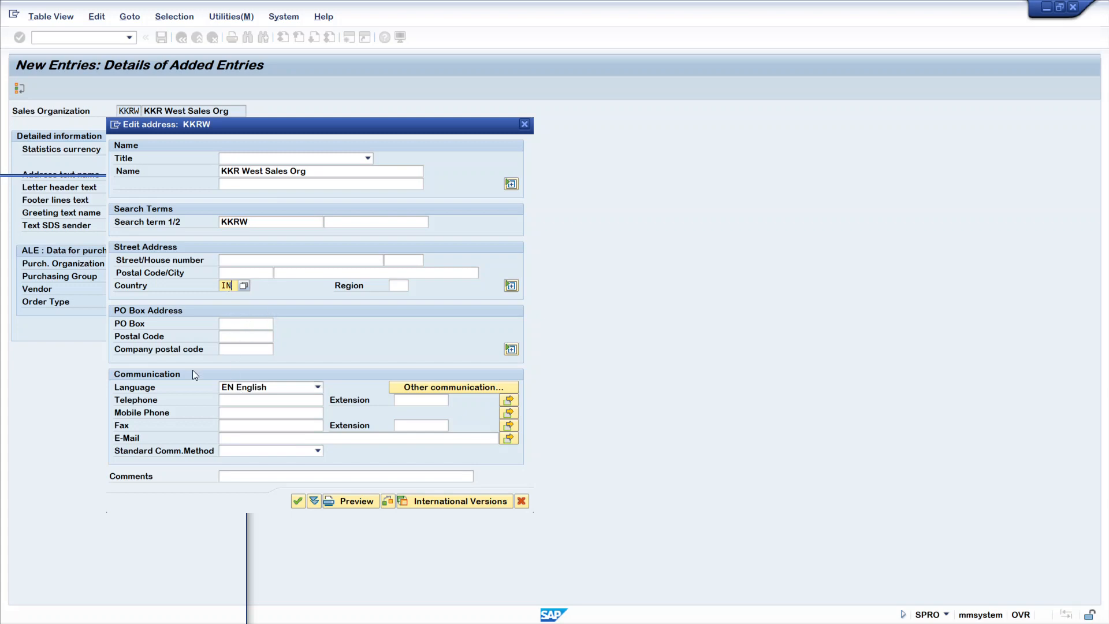
click(298, 501)
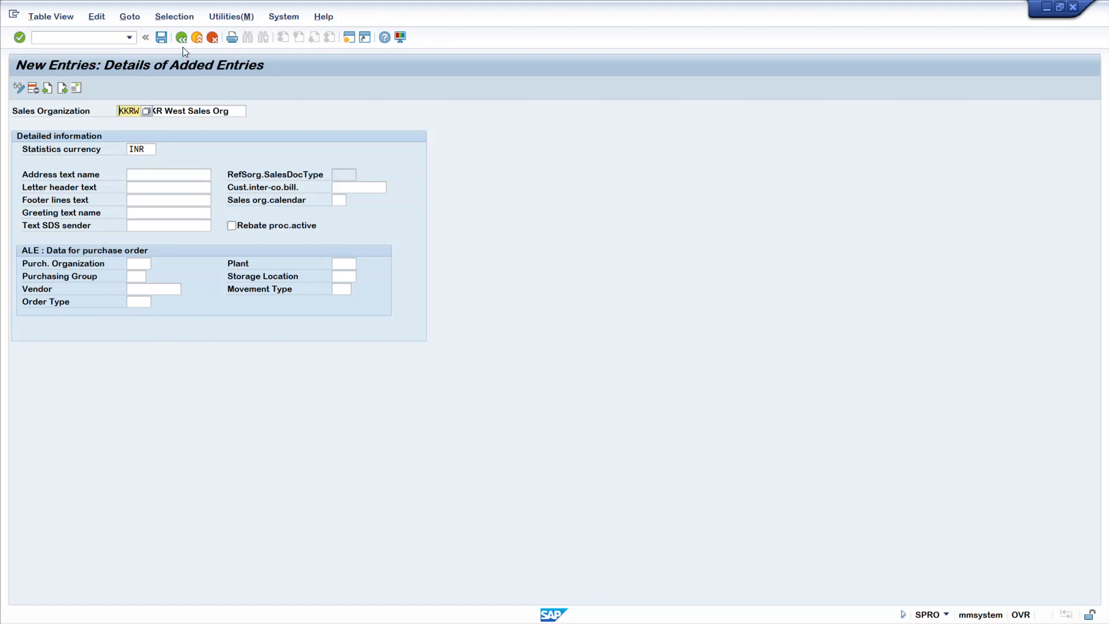
- Save sales organization KKRW with its address under customizing request MMSK900262 and return to the sales organizations overview
click(161, 38)
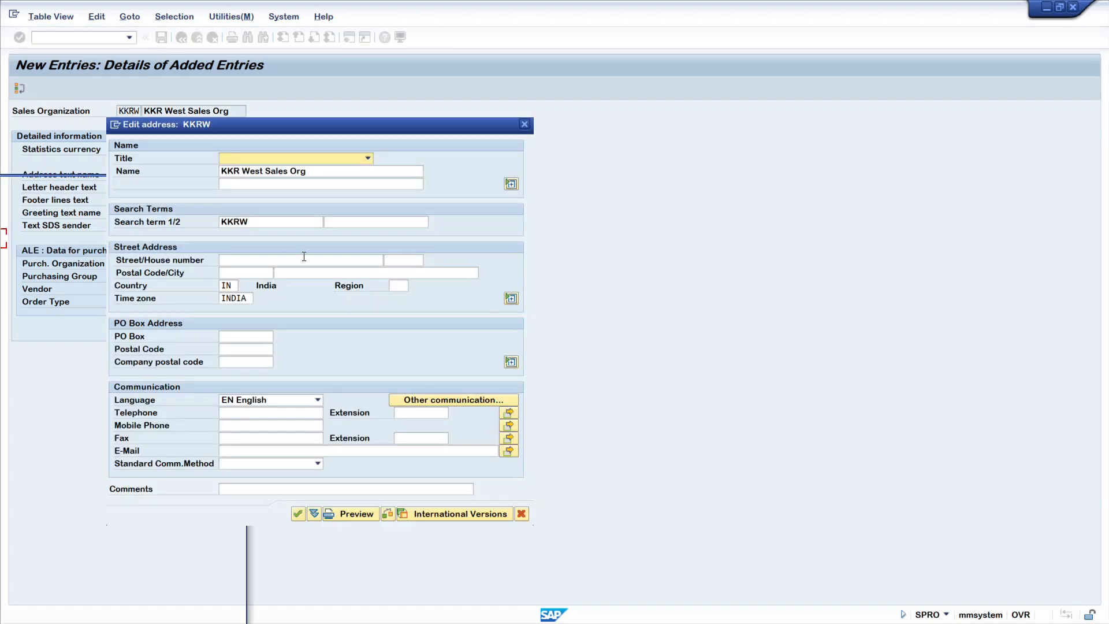
click(298, 514)
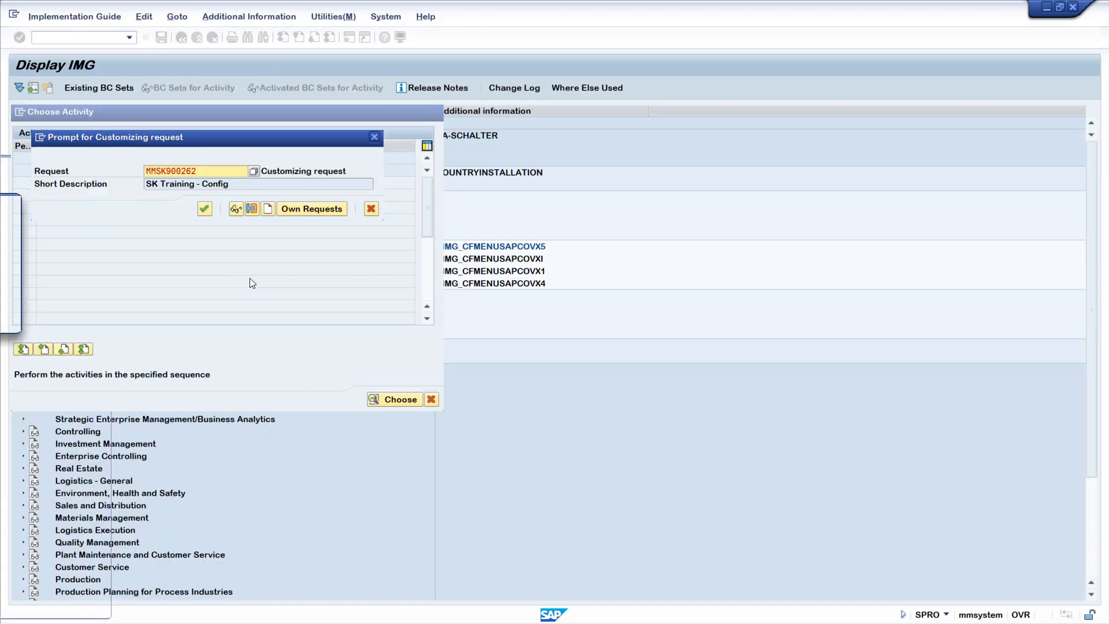
click(203, 210)
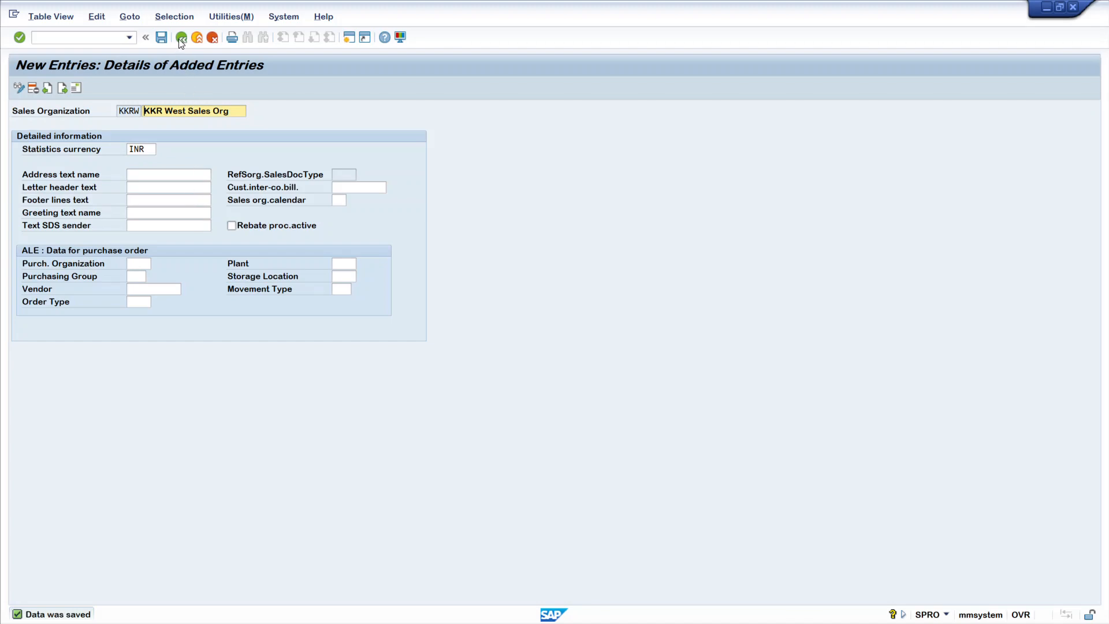
click(181, 38)
- Look up the technical information of the sales organization code field and examine its table name
click(42, 201)
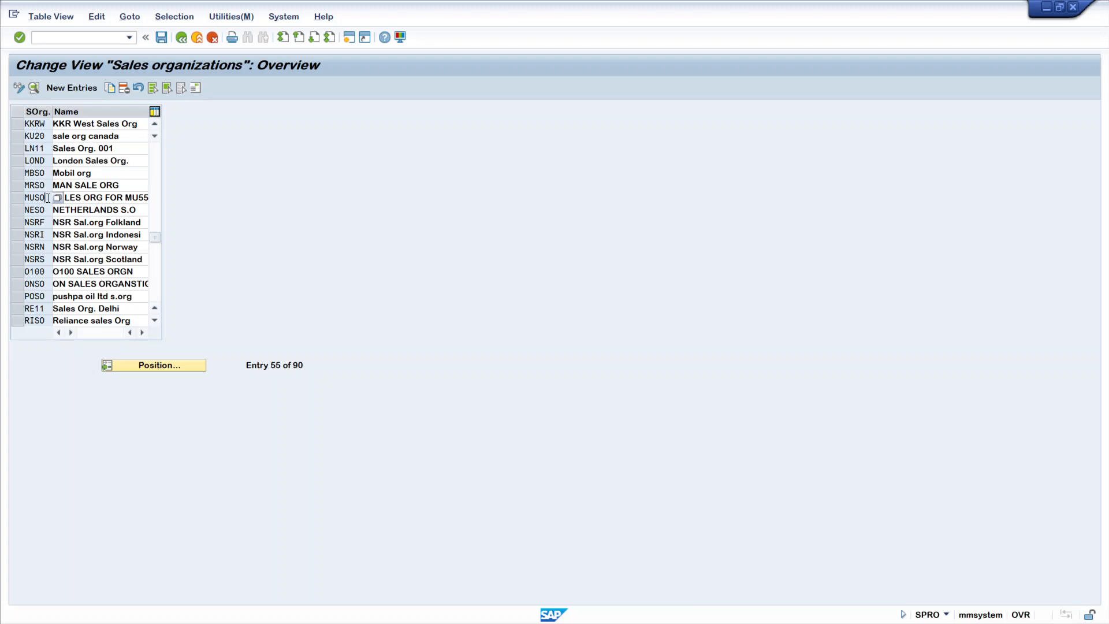
key(F1)
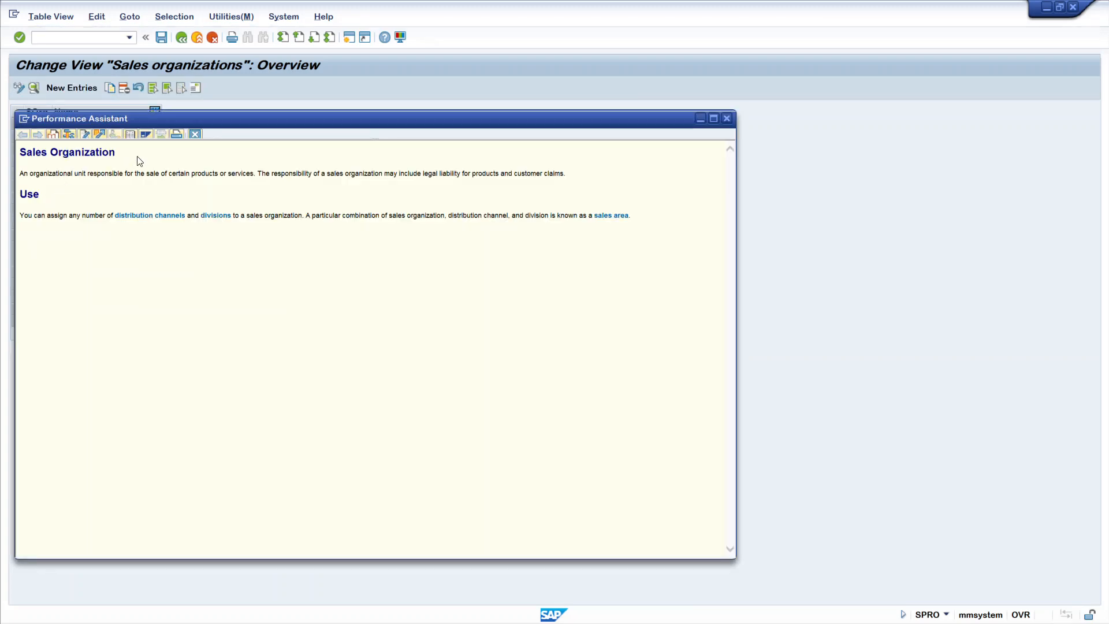
drag(195, 119, 411, 122)
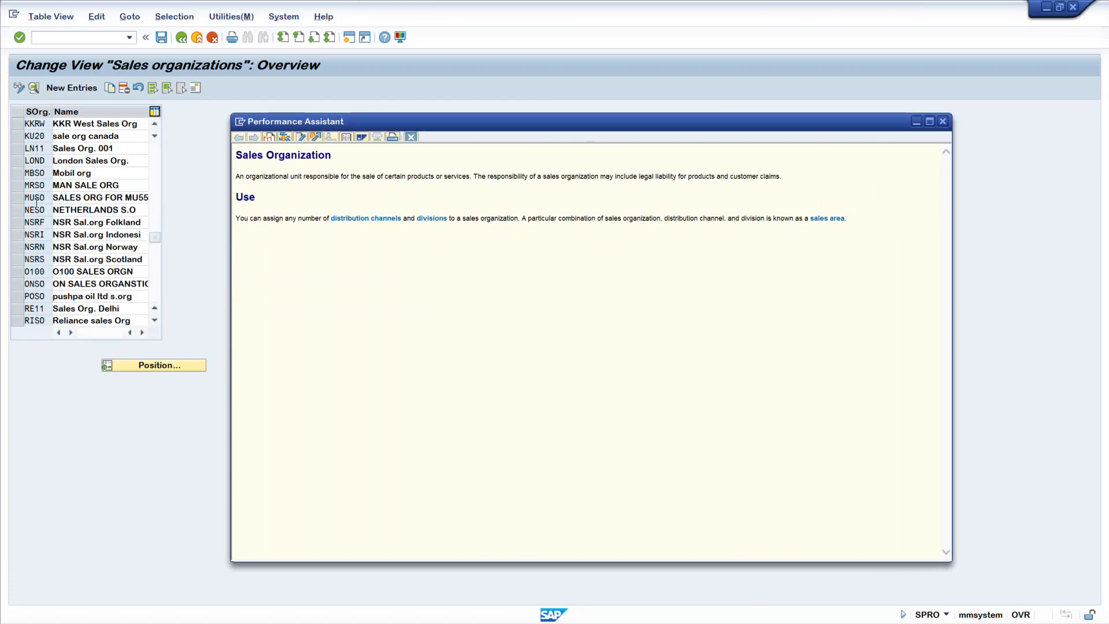
click(285, 137)
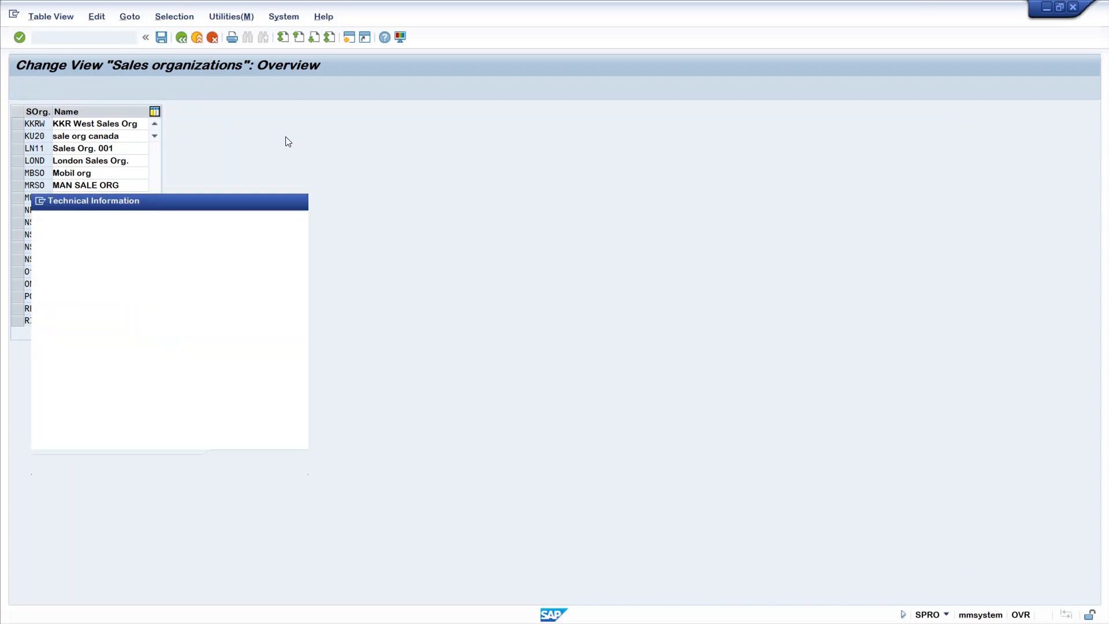
drag(163, 336, 143, 336)
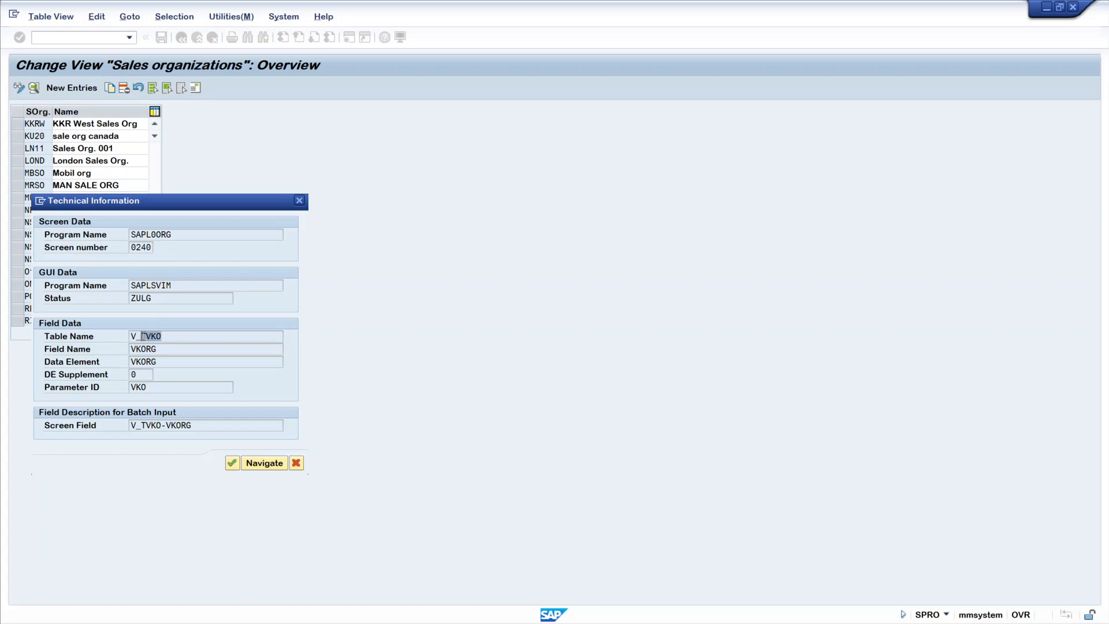
click(143, 336)
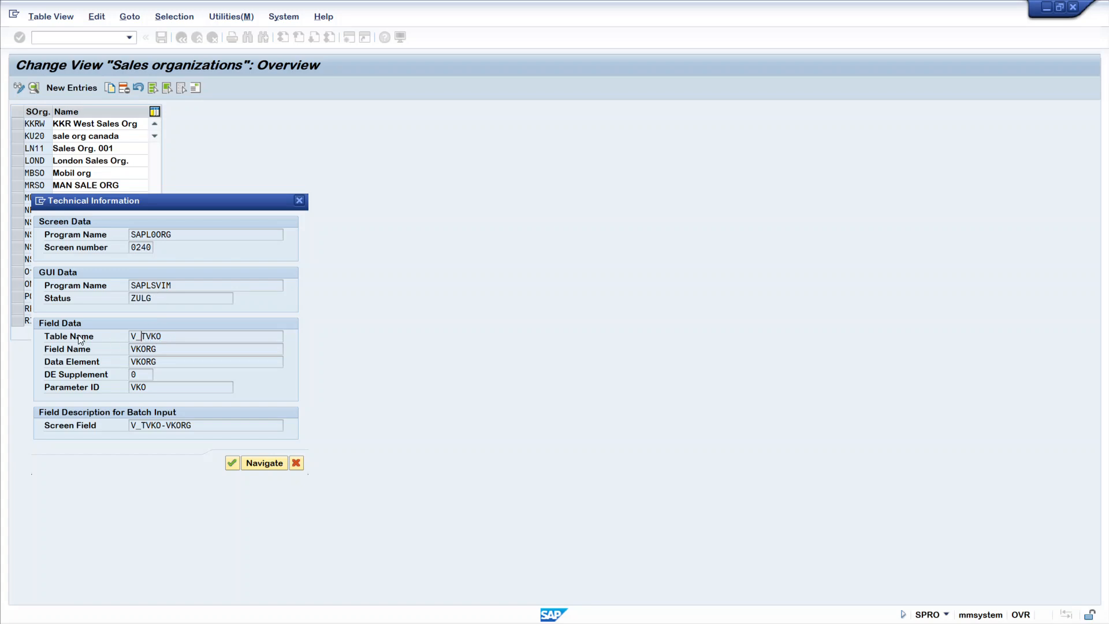
drag(164, 336, 142, 336)
click(142, 336)
click(300, 199)
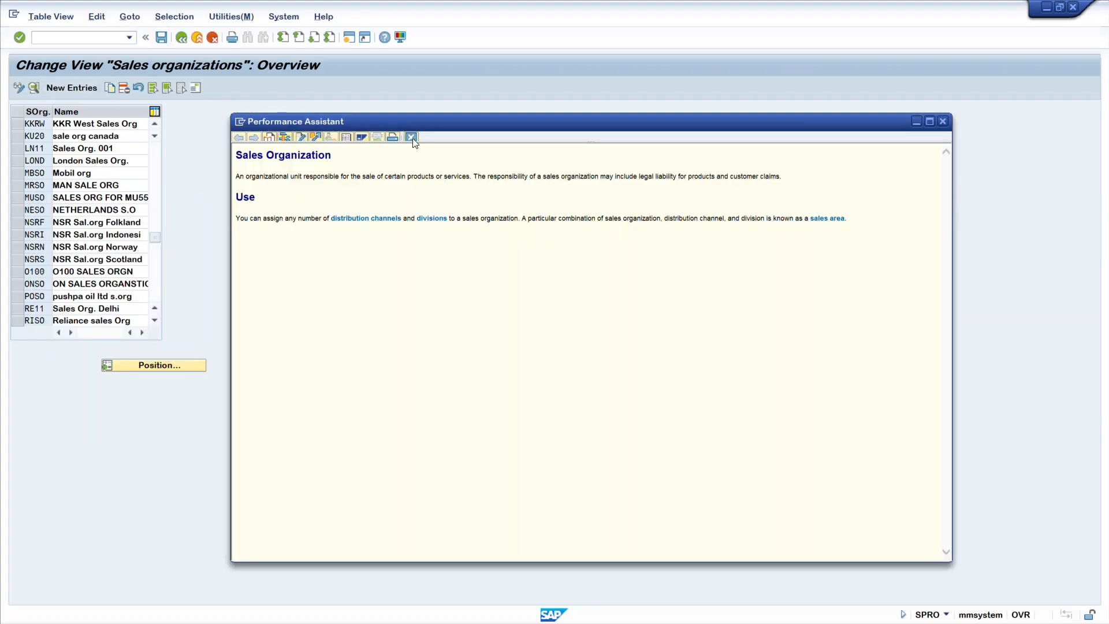
click(412, 137)
- Open the ABAP Dictionary (SE11) in a new session and display database table TVKO
click(100, 41)
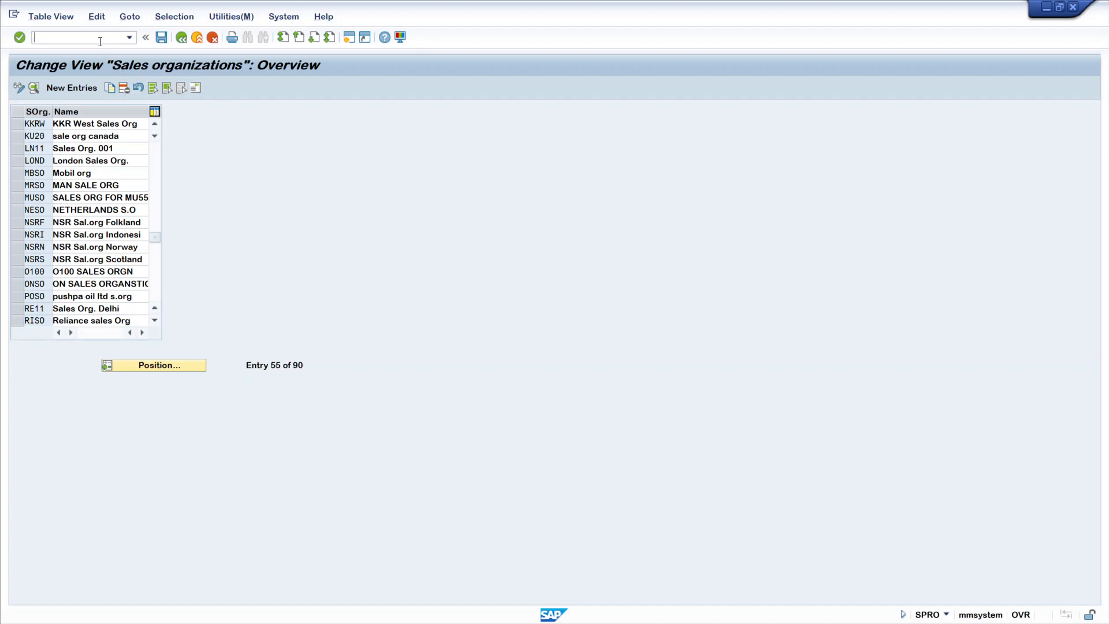
text(/ose11)
key(Return)
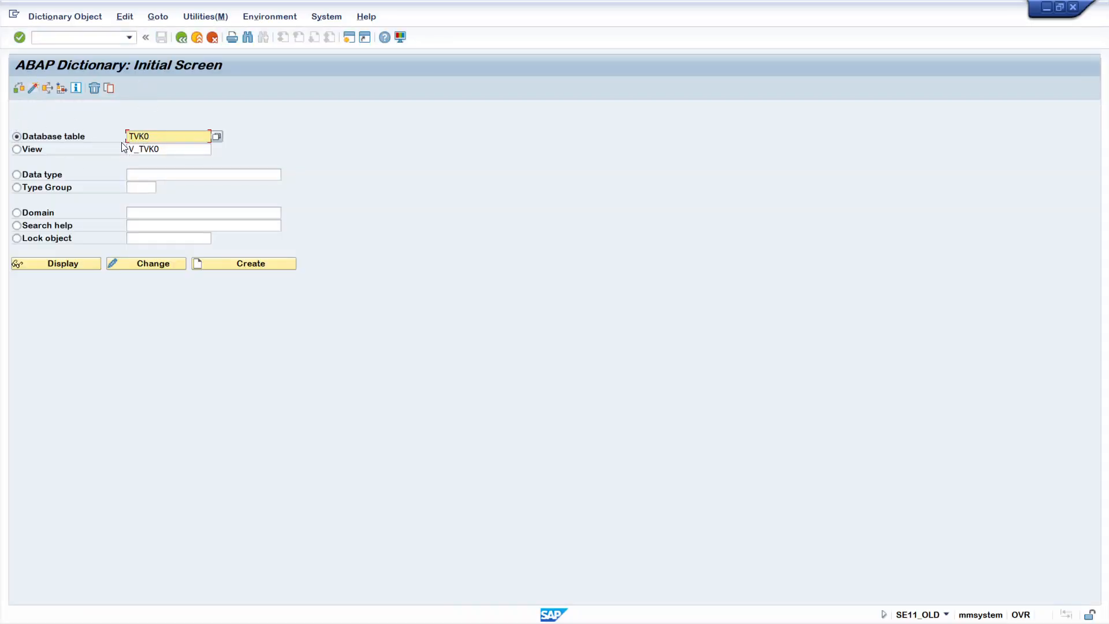
click(79, 265)
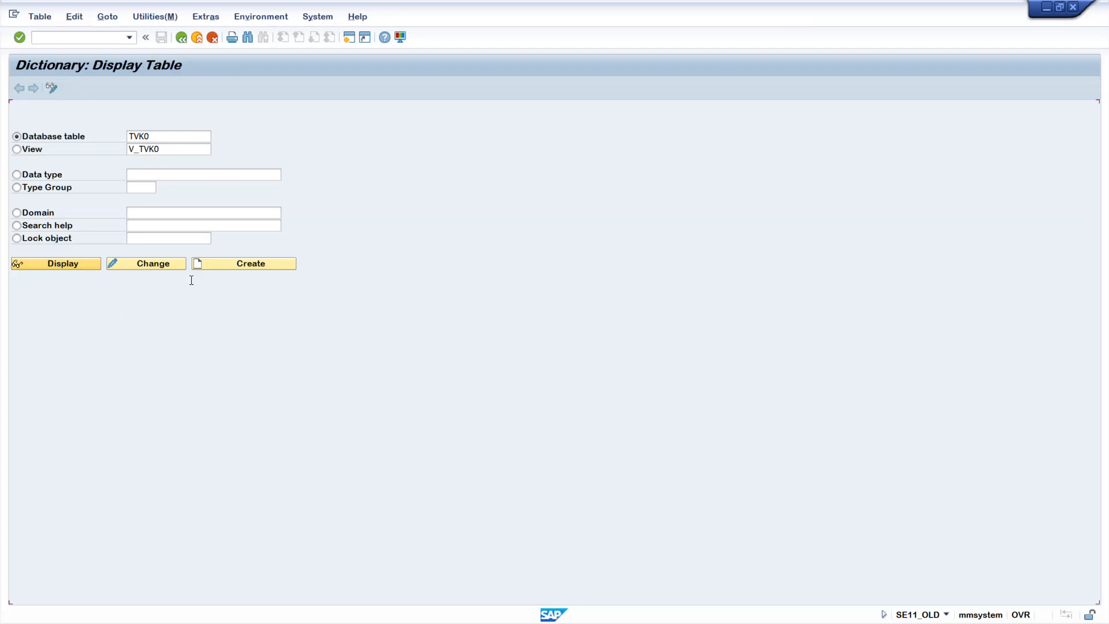
- Copy the table name TVKO, examine the Sales Organization field, and open the Data Browser selection for the table
drag(130, 111, 107, 108)
key(ctrl+c)
drag(421, 212, 347, 213)
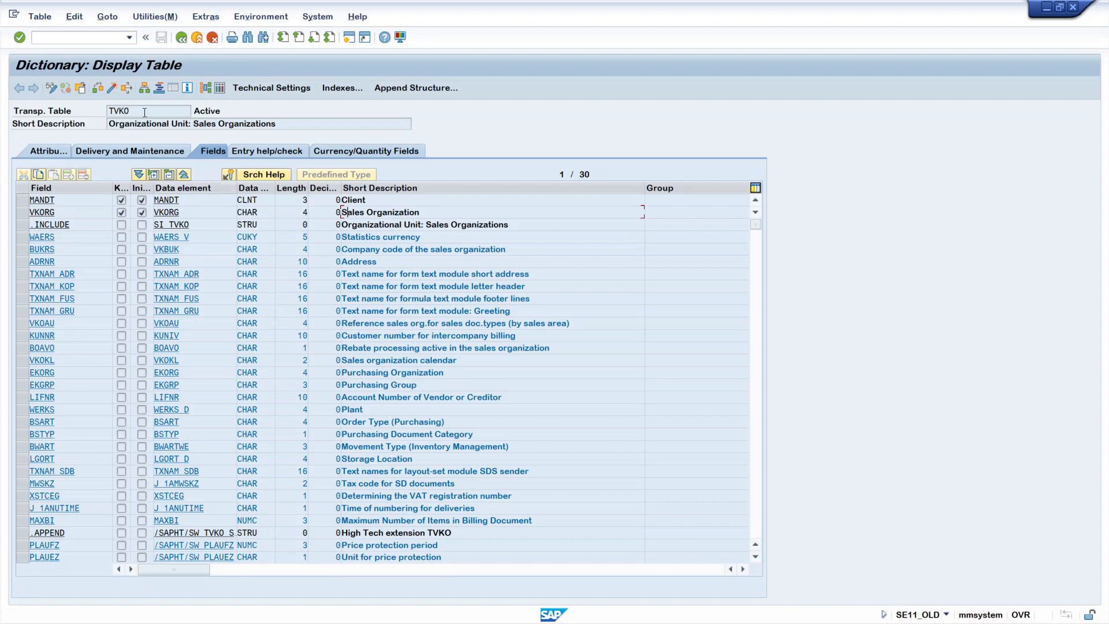
click(223, 88)
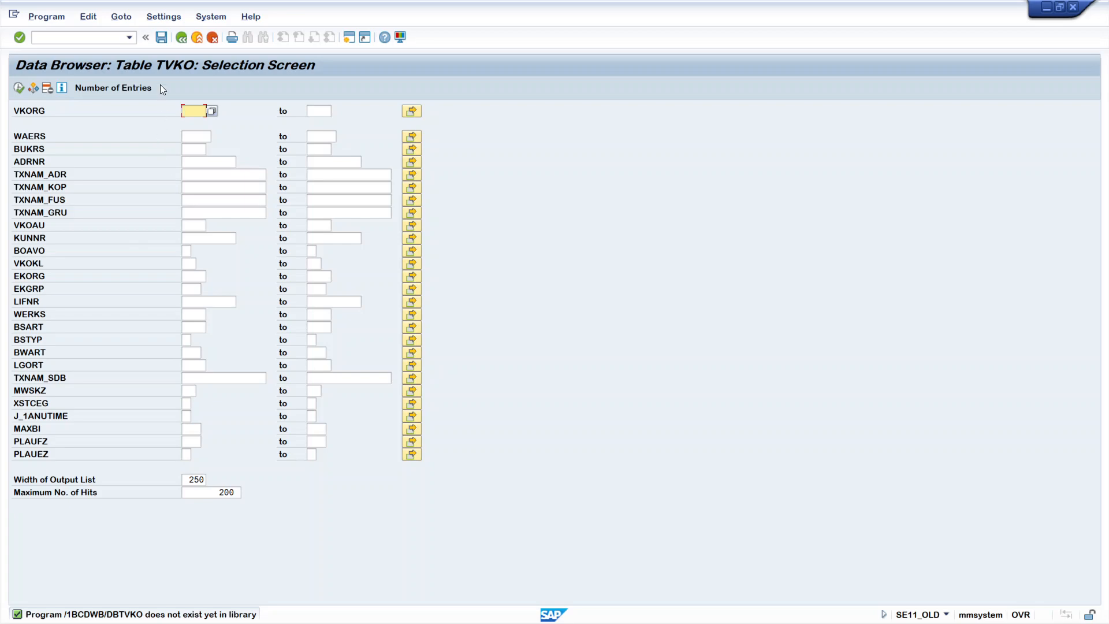
- Try to open transaction SE16N in a new session
click(73, 38)
text(/ose16n)
key(Return)
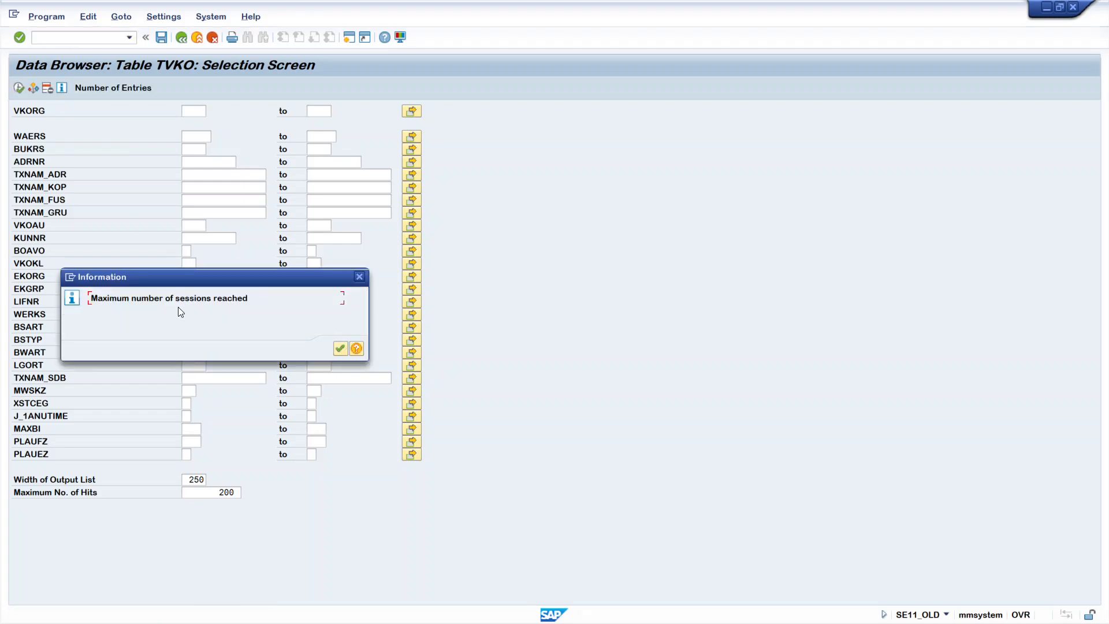
click(335, 347)
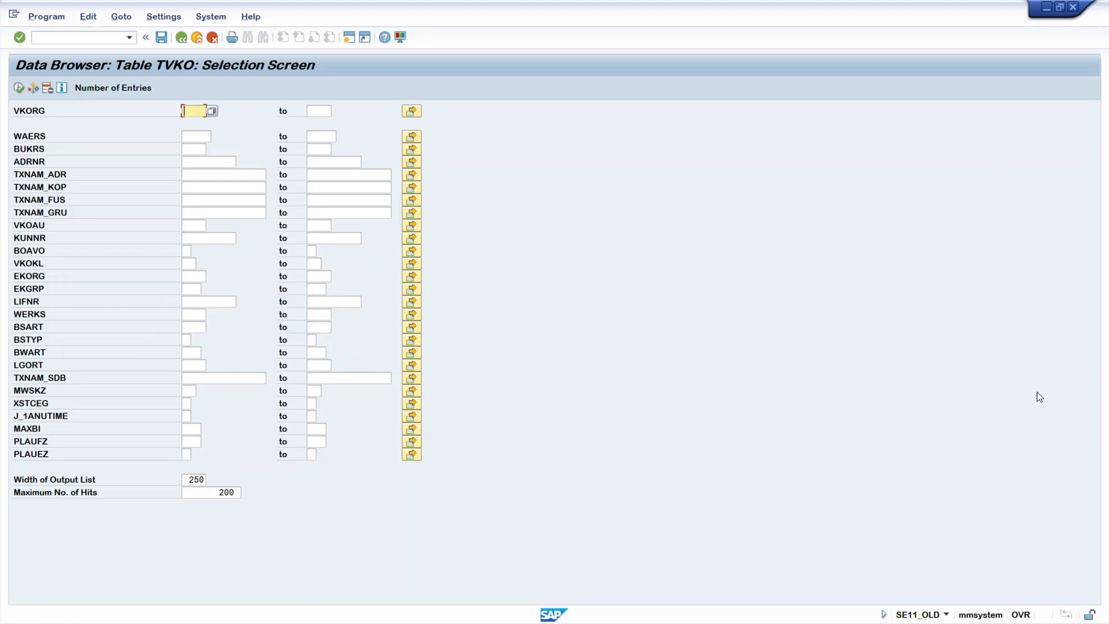
- Start transaction SE16N in the current session and bring up table TVKO in General Table Display
click(58, 39)
text(/nse16)
key(Return)
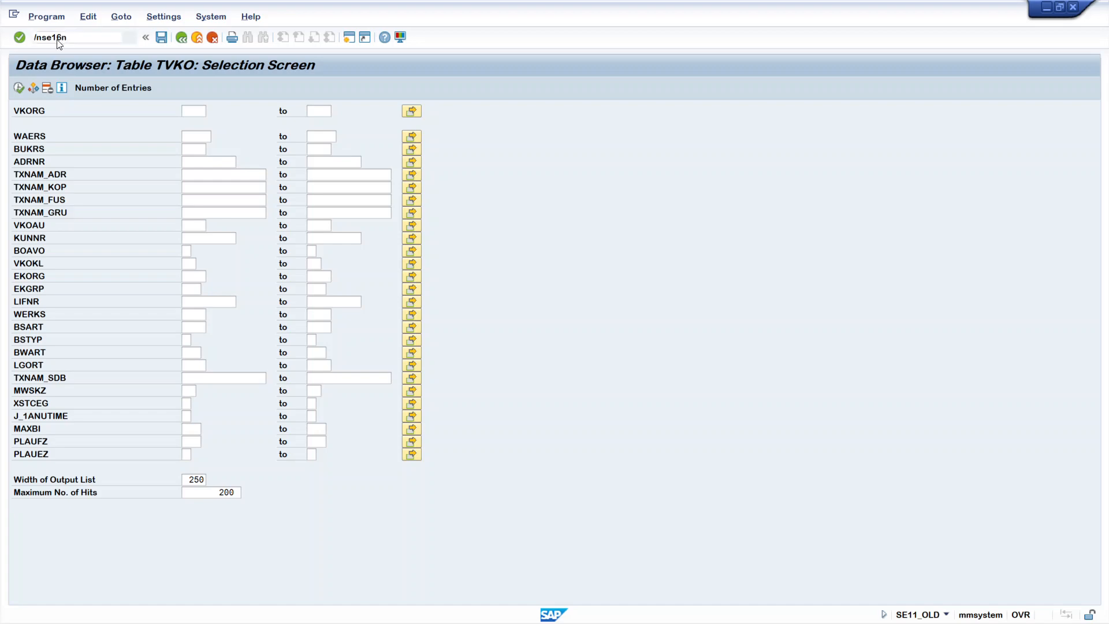
drag(147, 109, 114, 110)
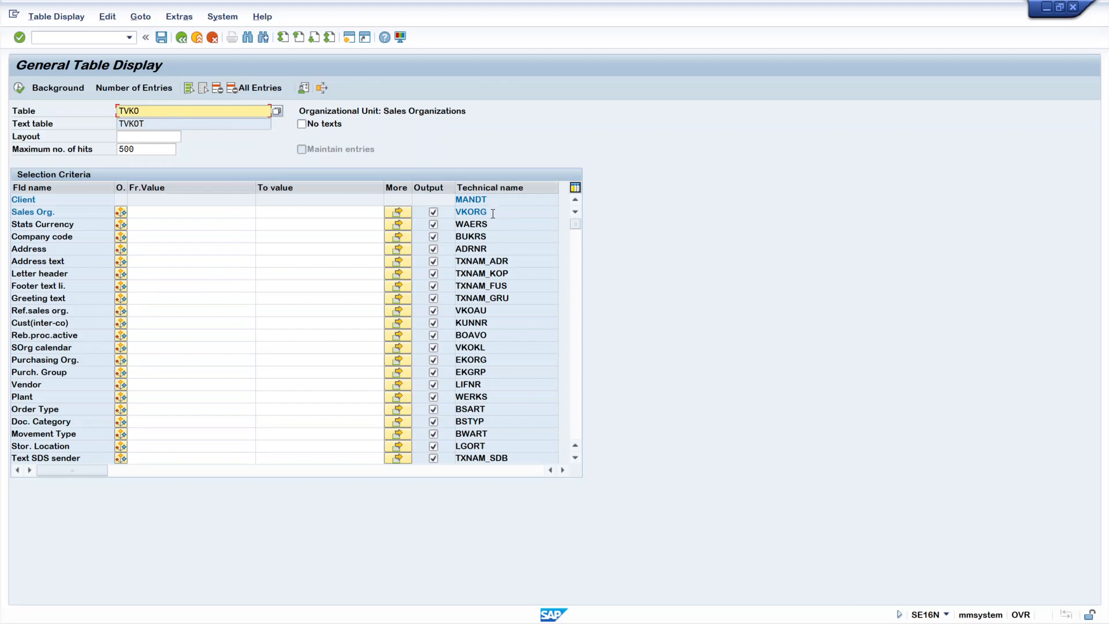
- Filter table TVKO by sales organization KKRW and examine the matching entry
drag(56, 211, 11, 212)
click(23, 212)
click(490, 212)
drag(490, 212, 447, 212)
click(456, 212)
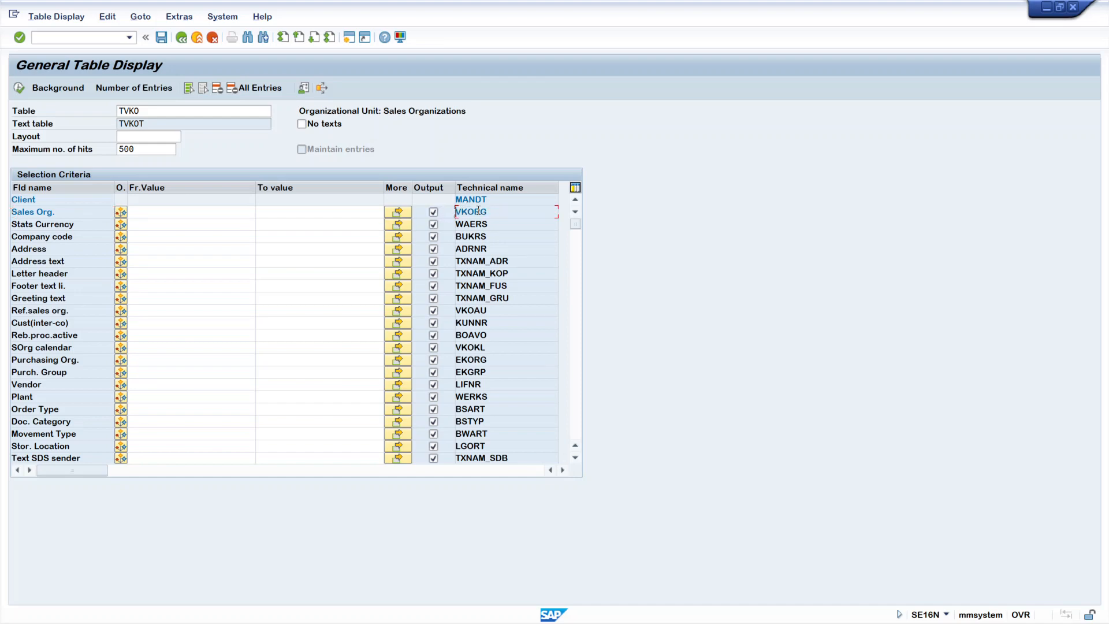
click(164, 209)
text(KKRW)
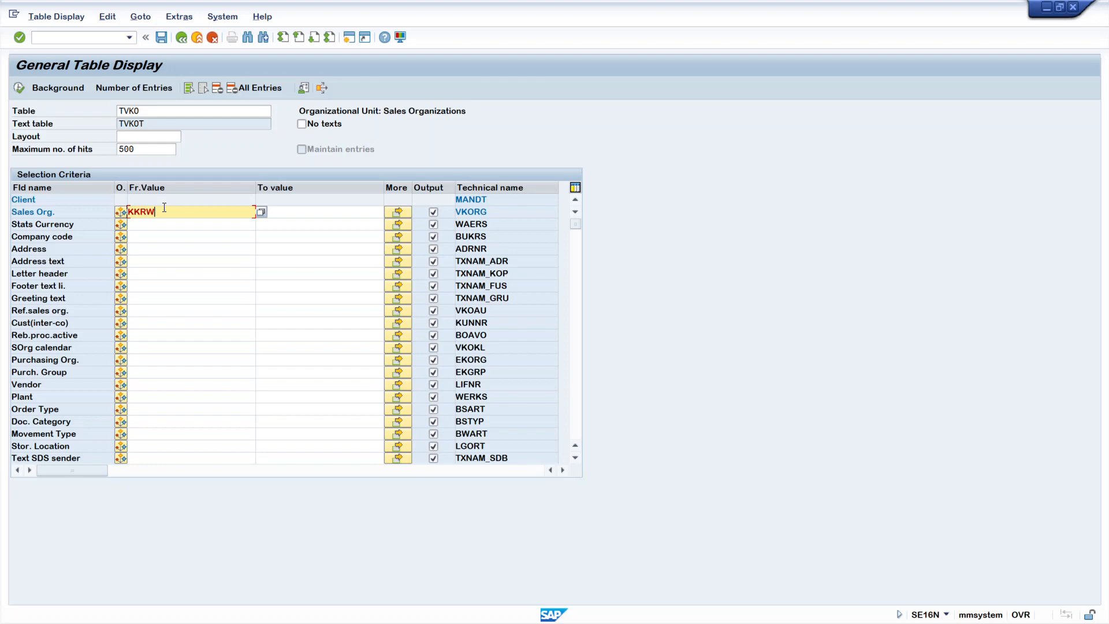
click(19, 87)
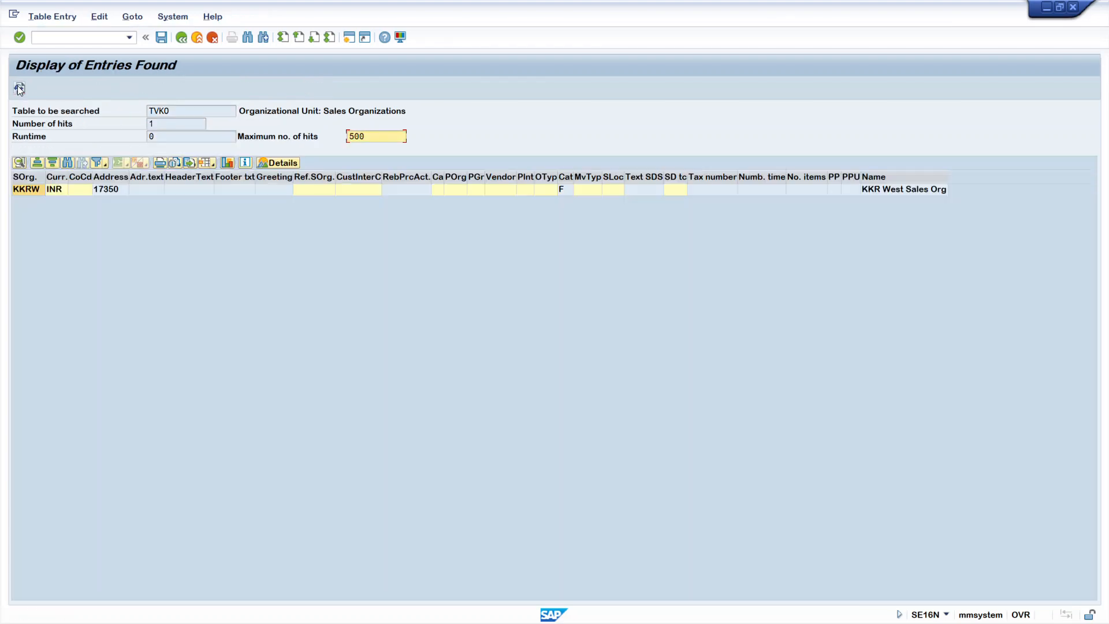
click(906, 190)
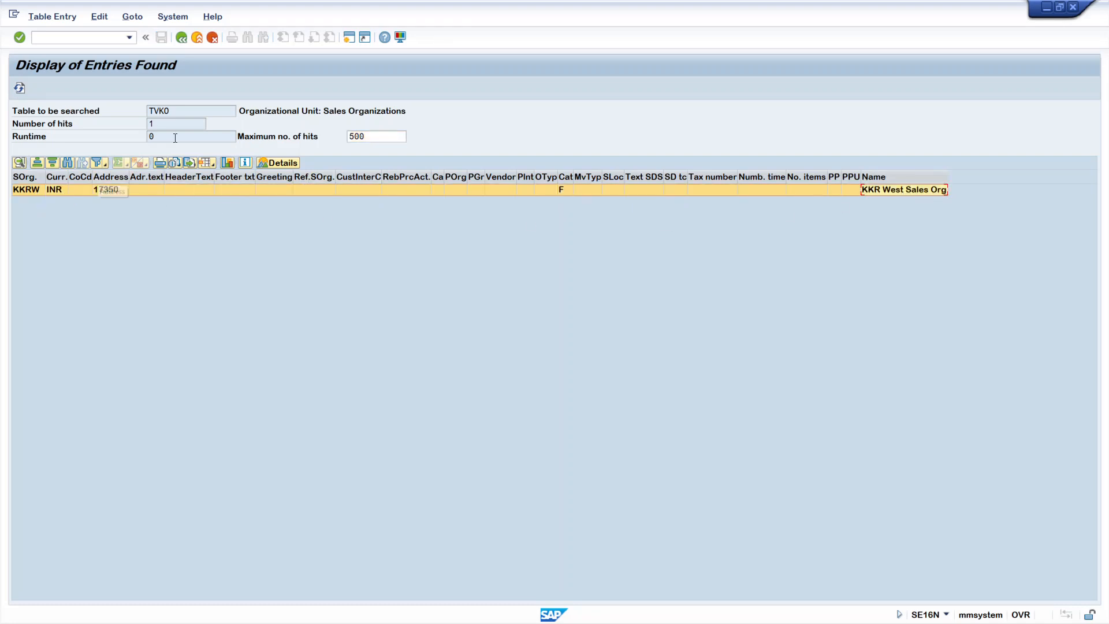
click(185, 112)
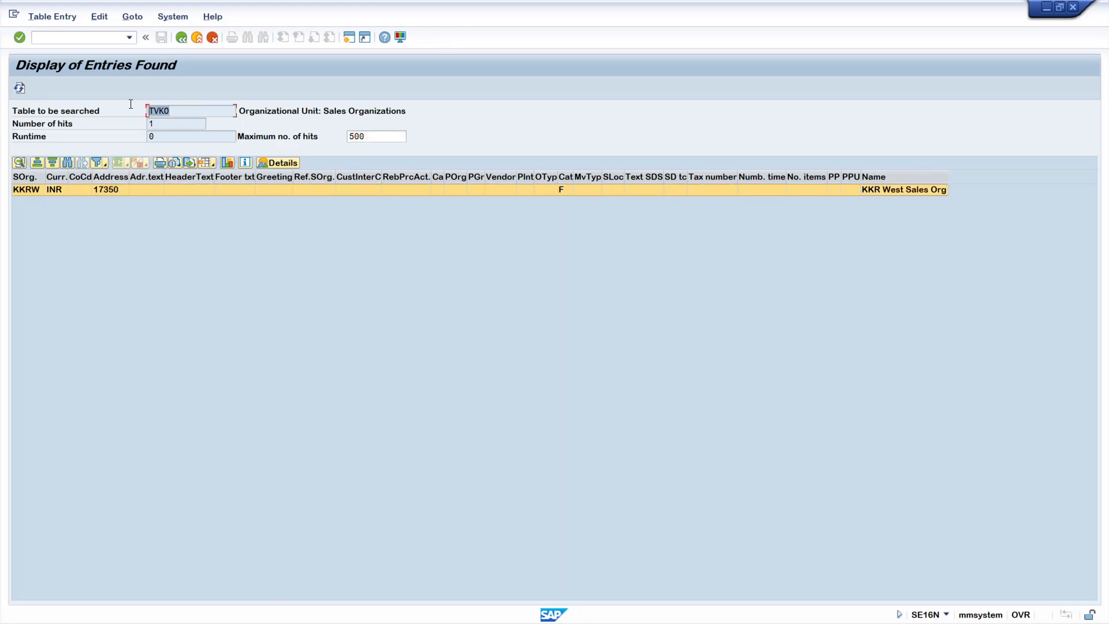
- Query text table TVKOT for sales organization KKRW, examine its name entry, and leave the results
click(183, 37)
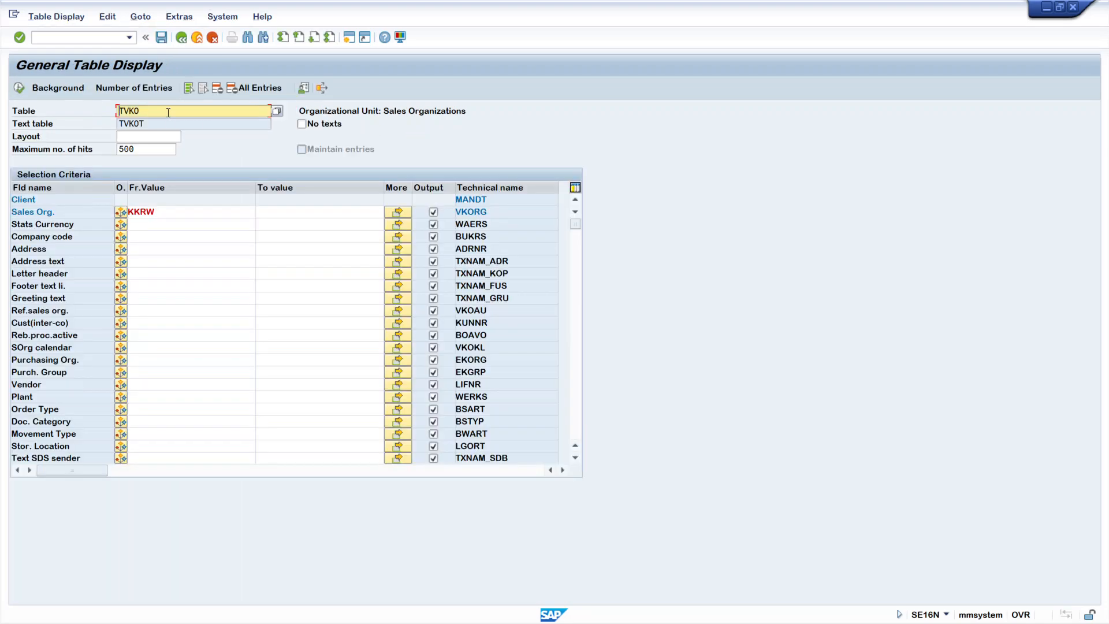
text(T)
key(Return)
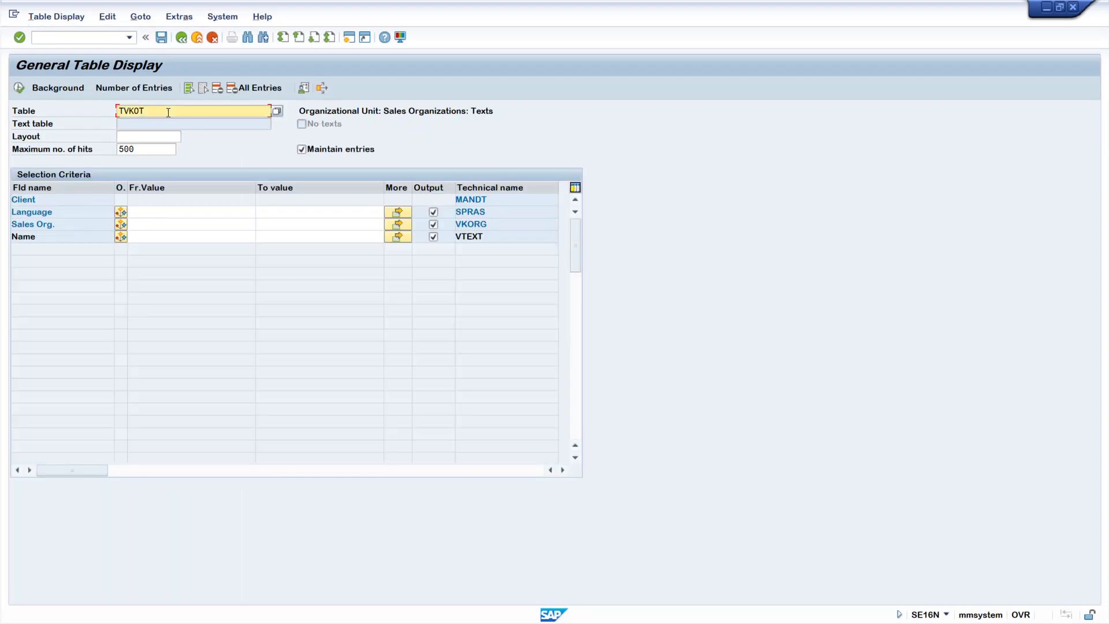
click(143, 215)
click(148, 225)
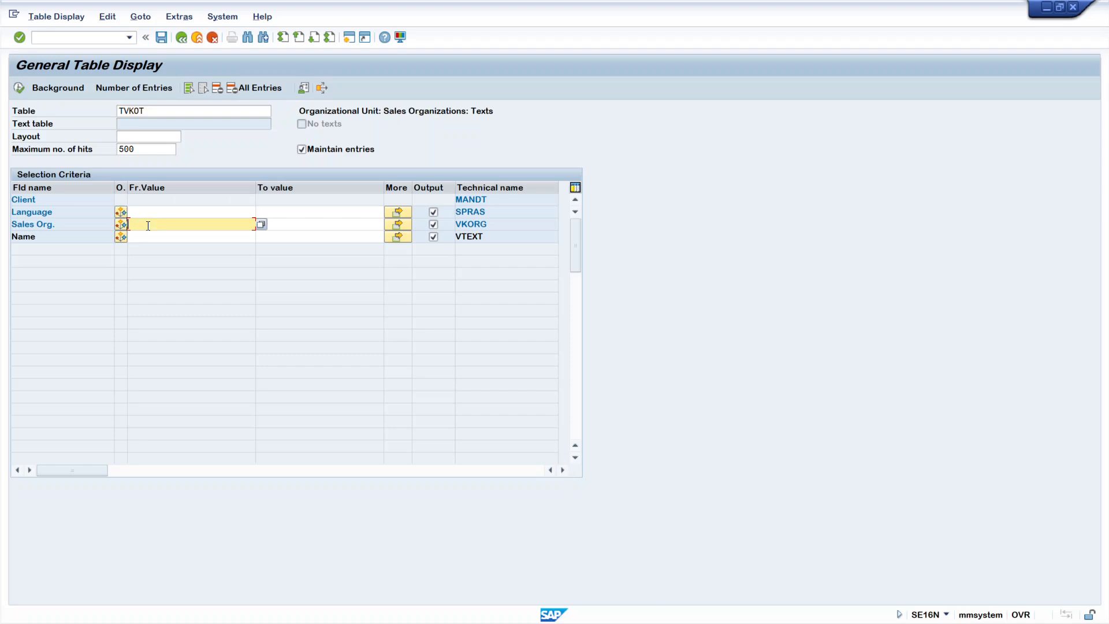
text(KKRW)
click(19, 88)
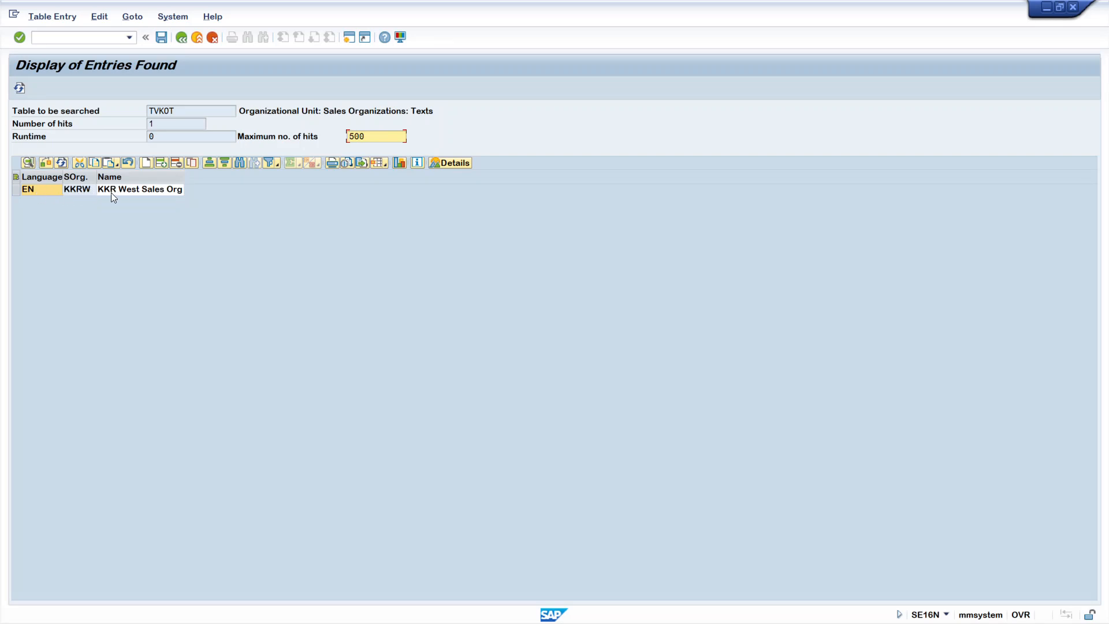
click(182, 38)
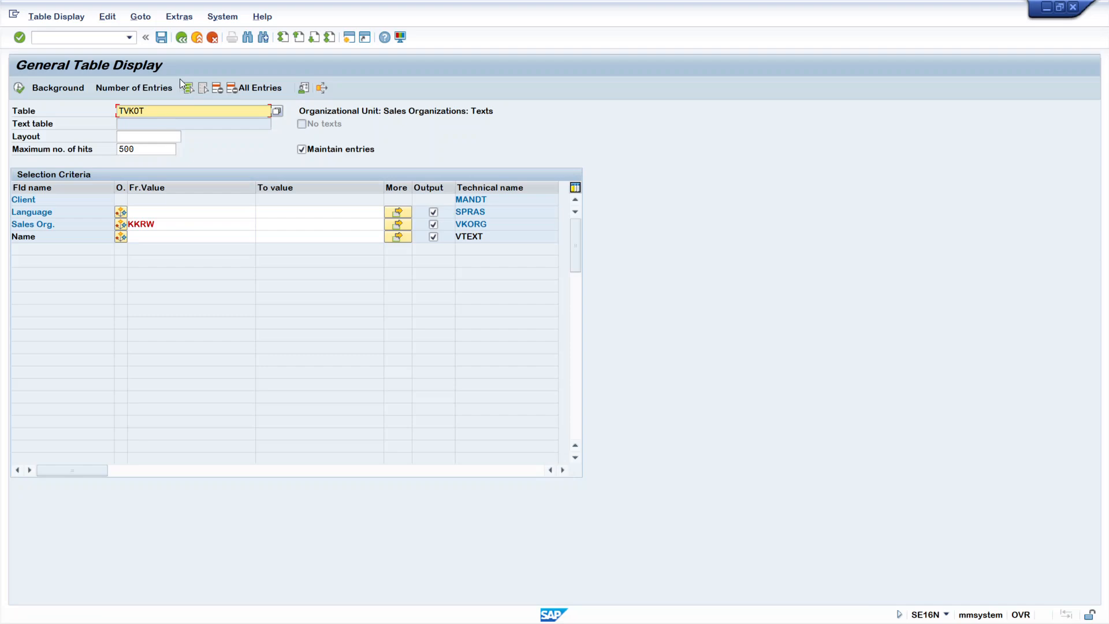
click(179, 37)
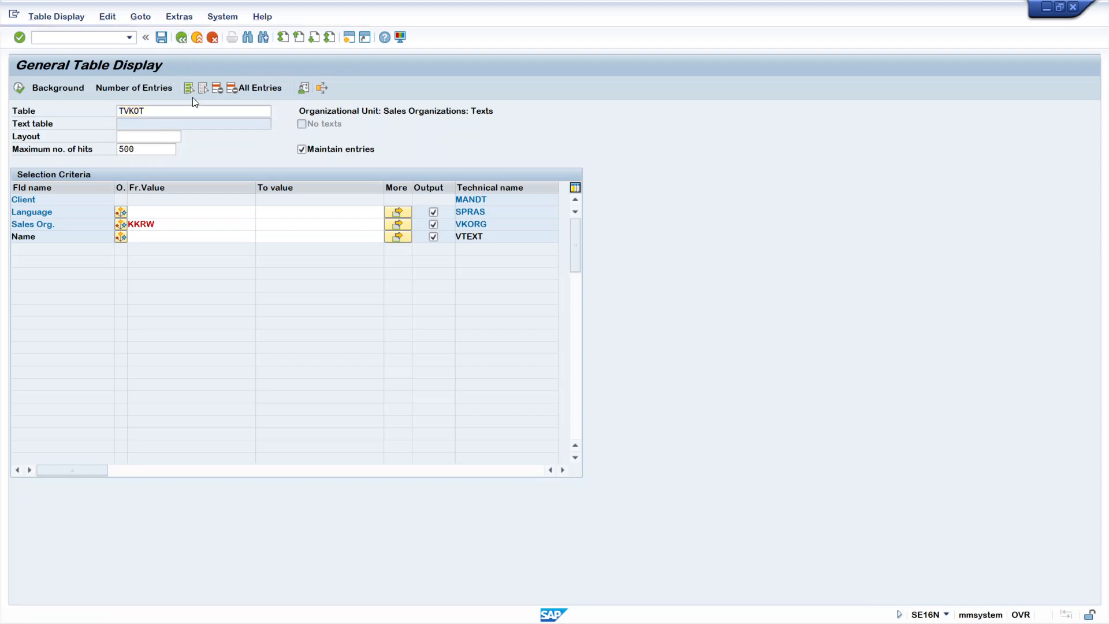